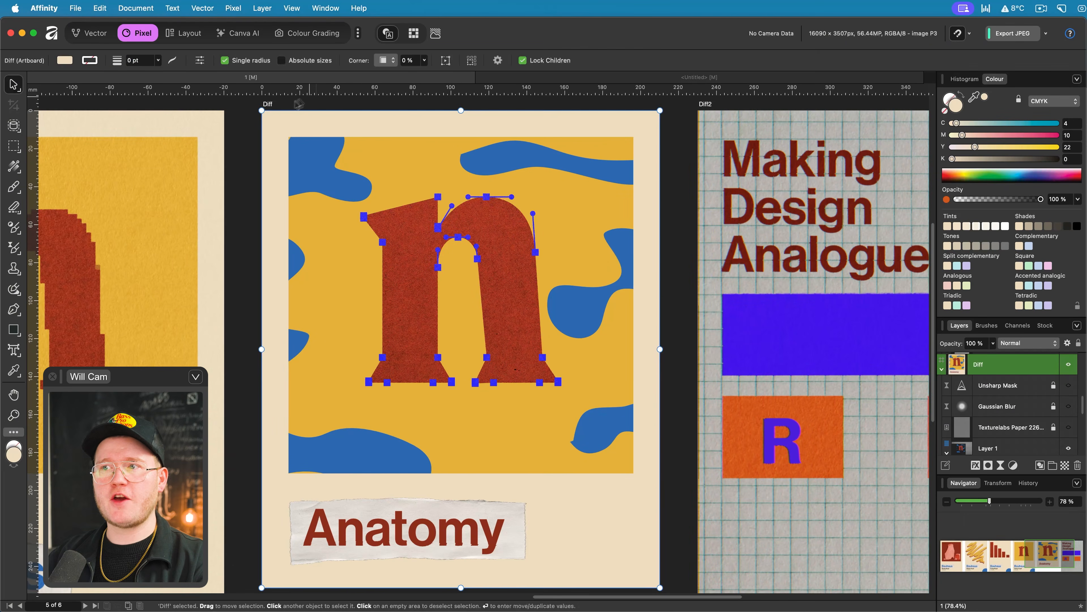
- Examine the print textures on the finished poster artboards, from the red n artwork to the Making Design Analogue lettering up close
scroll(529, 182, up, 10)
scroll(530, 182, down, 10)
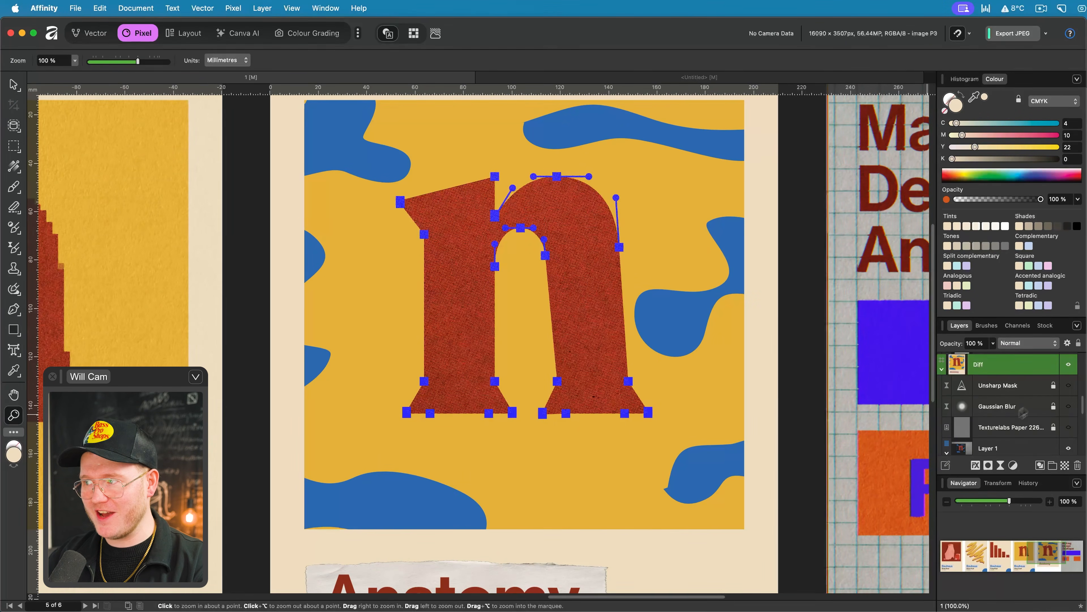
mouse_move(294, 295)
mouse_down()
mouse_move(347, 247)
mouse_move(383, 263)
mouse_move(291, 277)
mouse_up()
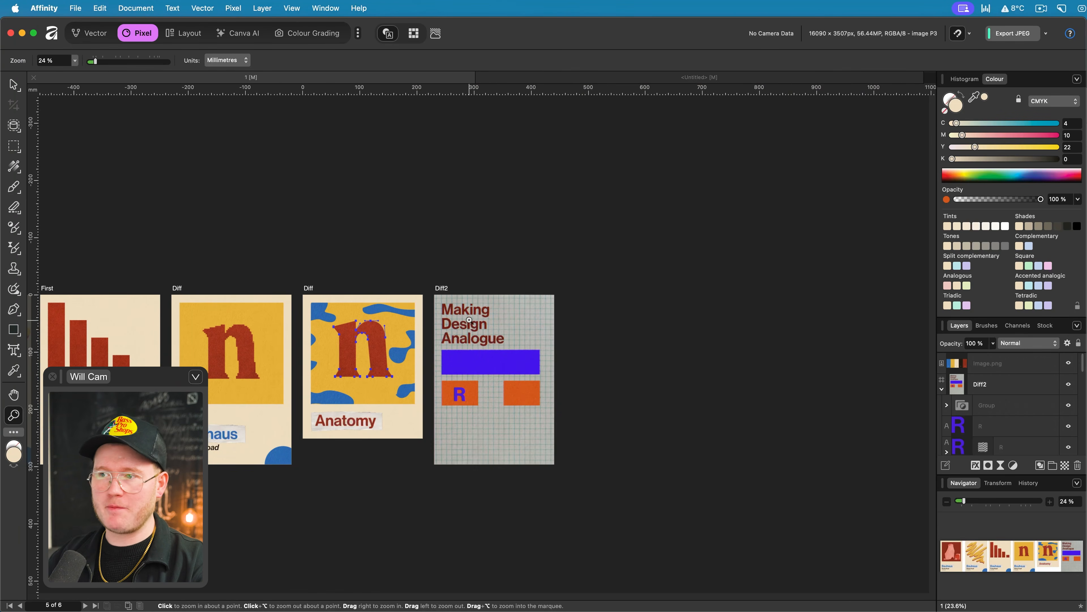
drag(470, 319, 642, 335)
drag(566, 337, 688, 359)
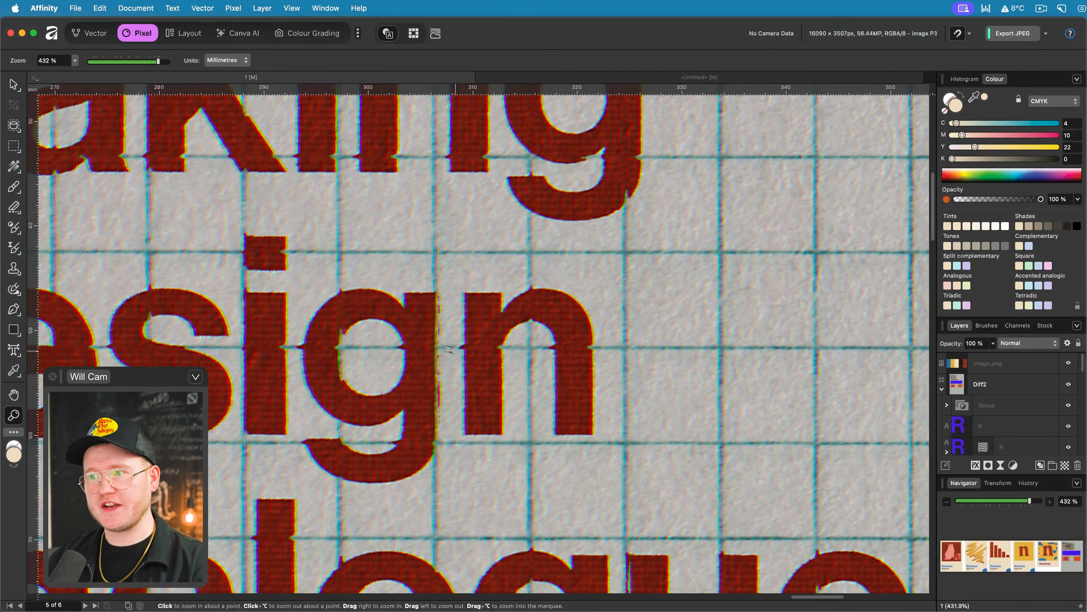
drag(434, 329, 419, 376)
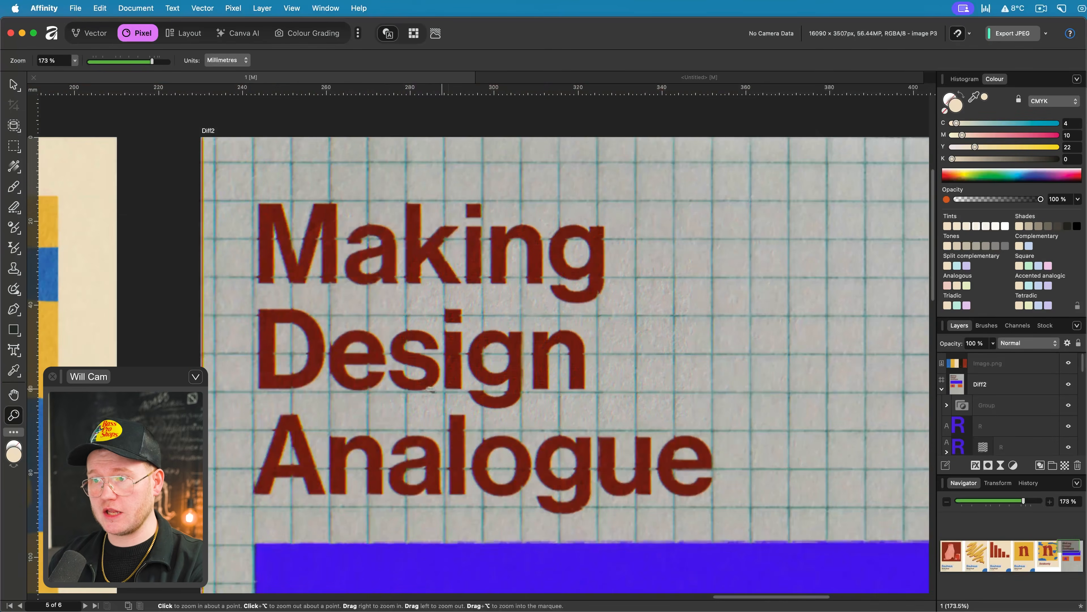
- Insert the word Graphic before Design in the grid-paper poster's heading and check the texture on the edited line
key(g)
key(t)
click(413, 371)
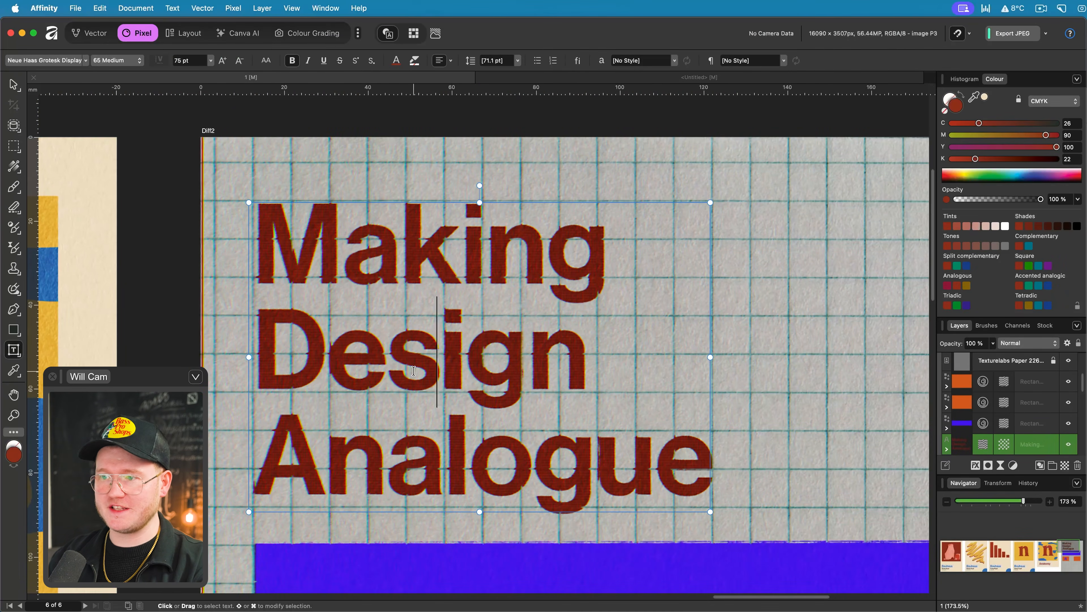
key(BackSpace)
key(BackSpace)
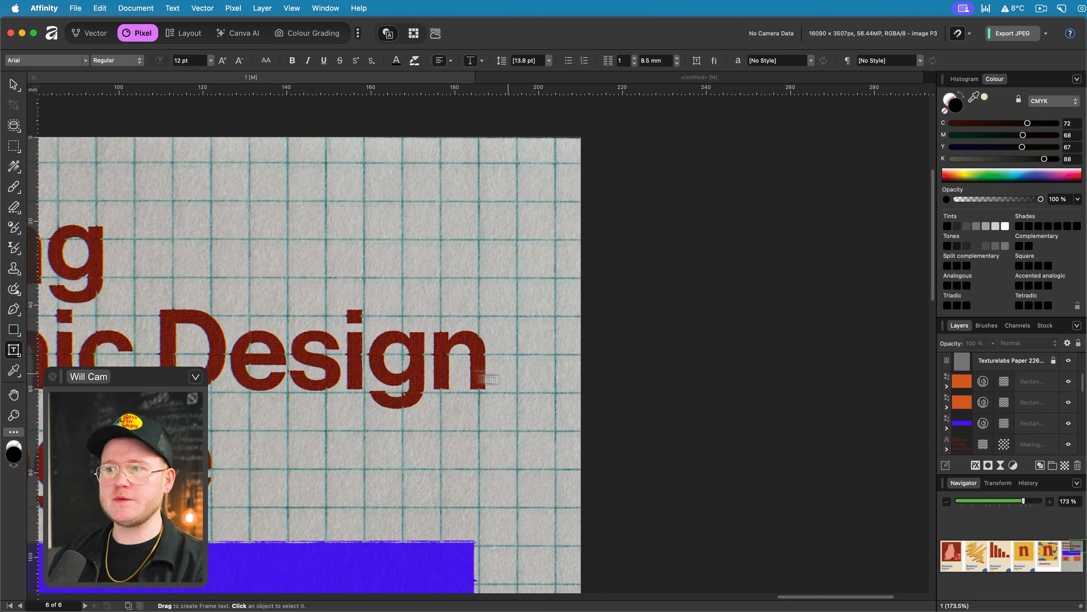
drag(351, 344, 424, 344)
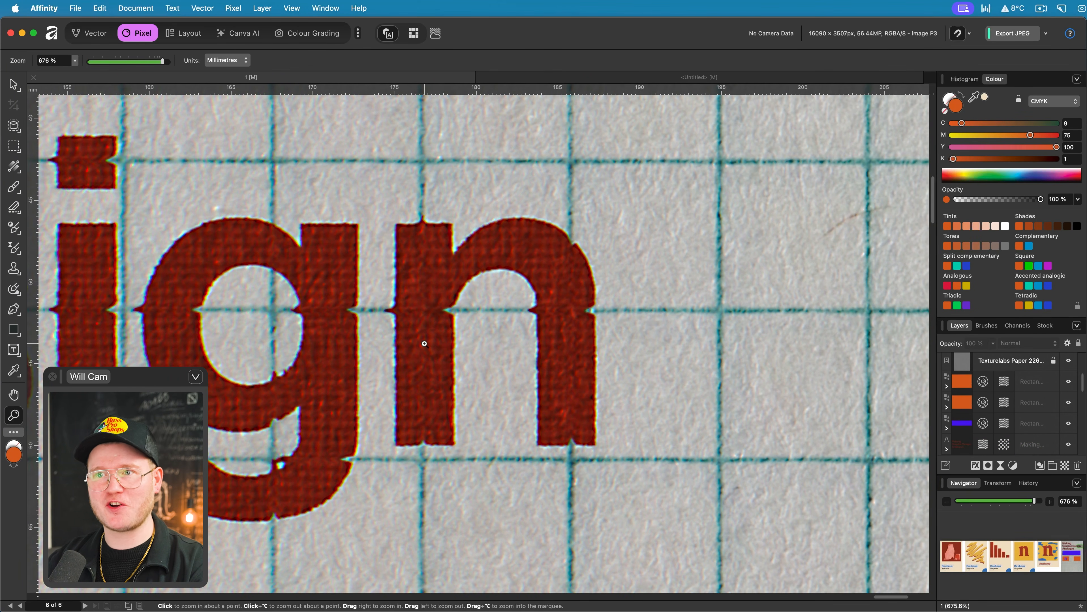
drag(454, 232, 463, 225)
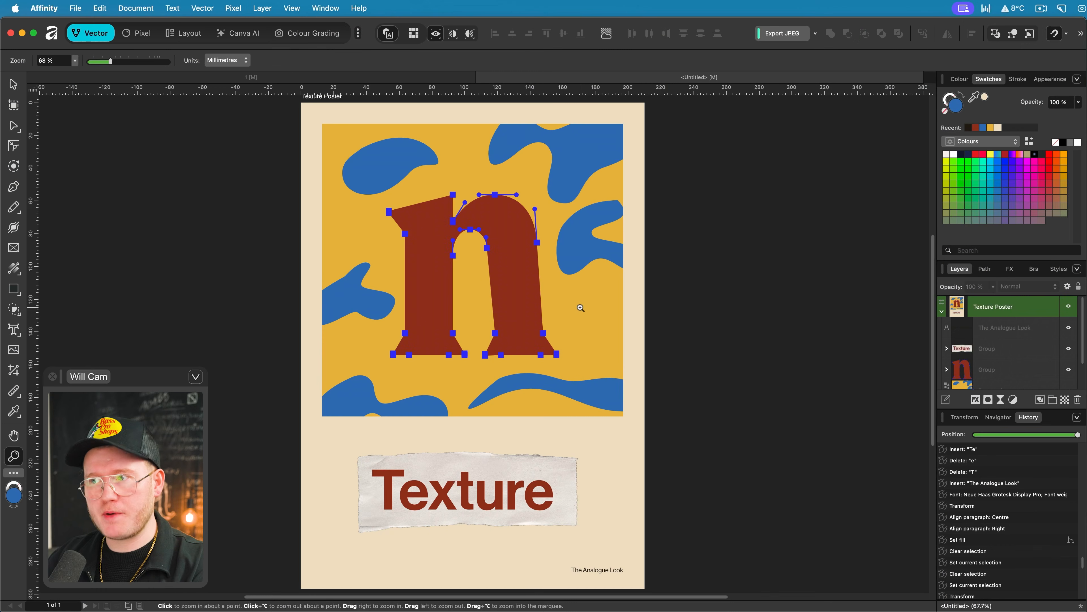
- Examine the clean vector edges of the red n on the Texture Poster artboard up close
key(v)
mouse_move(537, 297)
mouse_down()
mouse_move(464, 297)
mouse_move(537, 296)
mouse_up()
drag(693, 311, 558, 185)
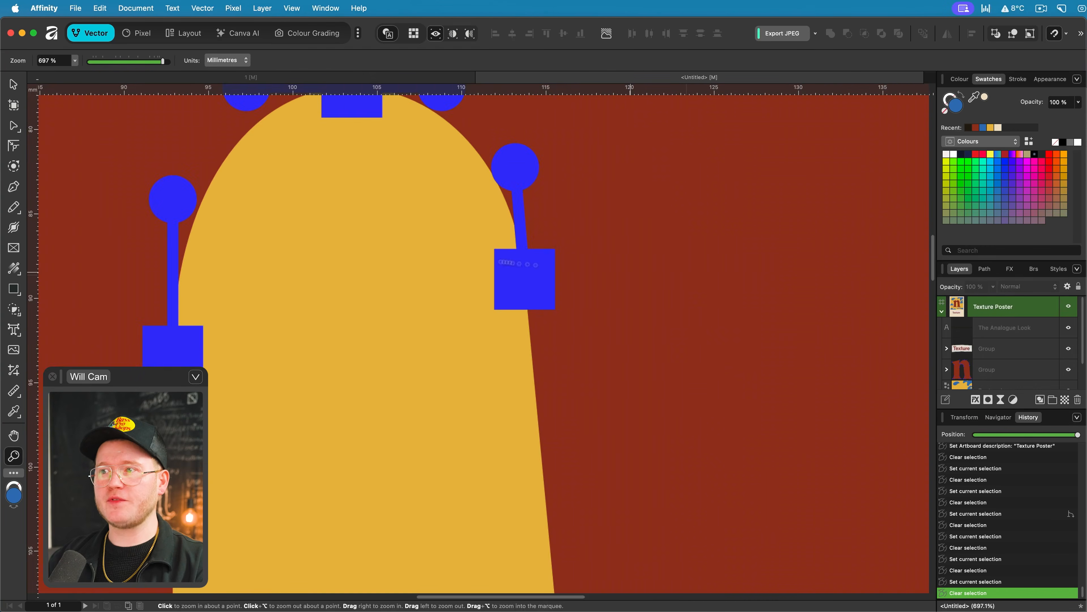
click(713, 278)
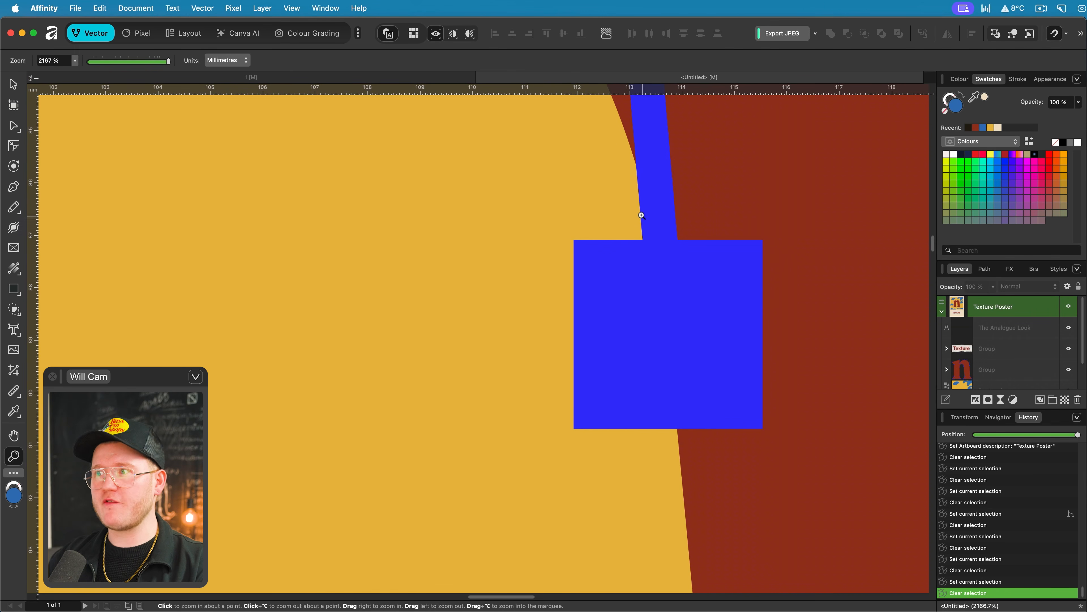
drag(568, 248, 411, 332)
drag(590, 410, 541, 310)
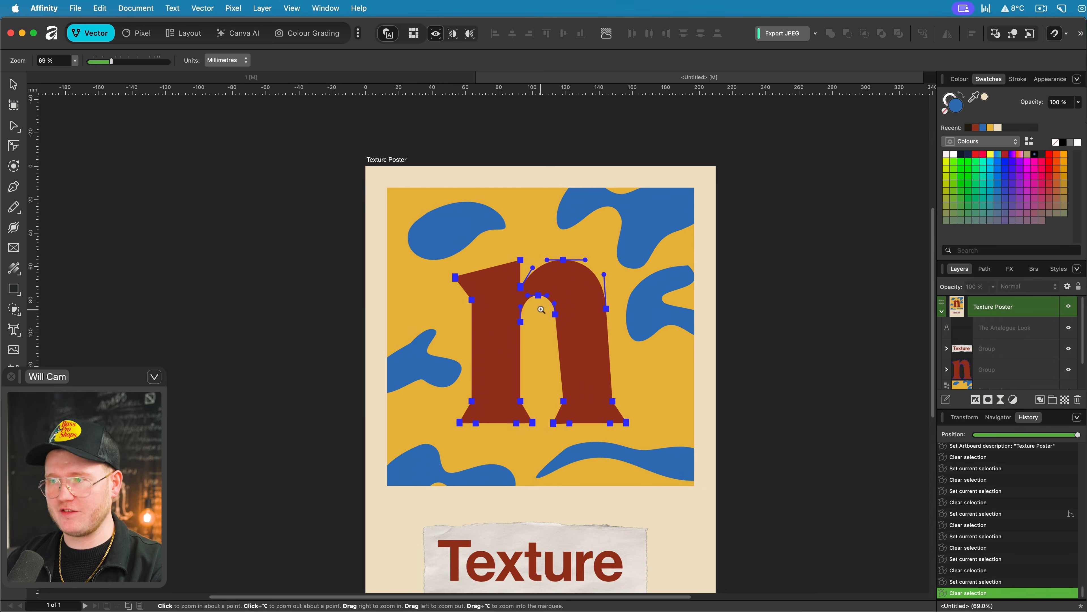
- Add a live Gaussian Blur filter with a 2 px radius to the Texture Poster artboard
click(1012, 311)
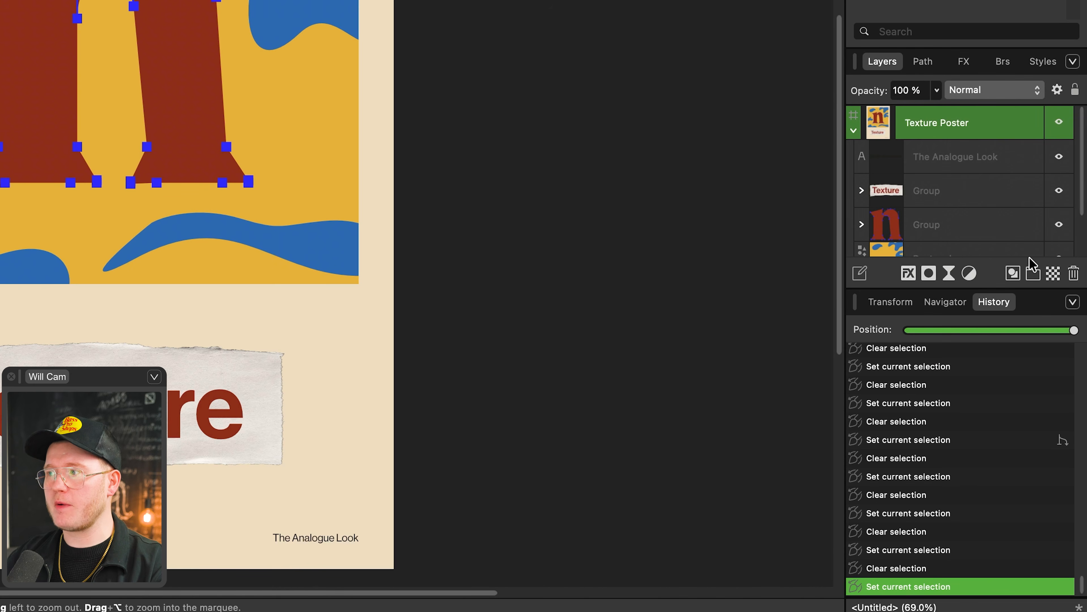
click(949, 273)
click(962, 281)
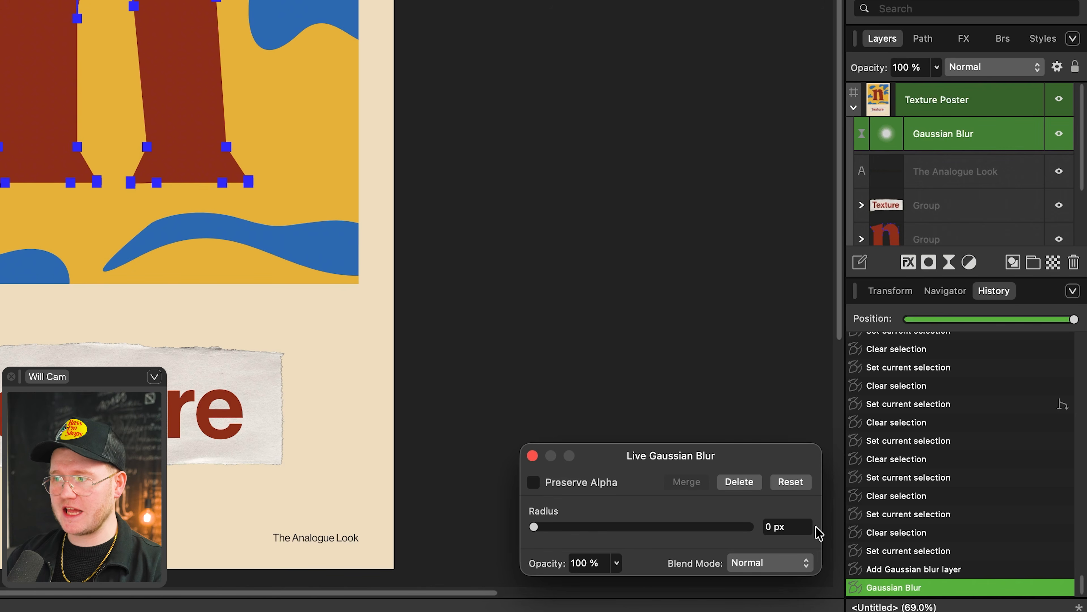
key(Return)
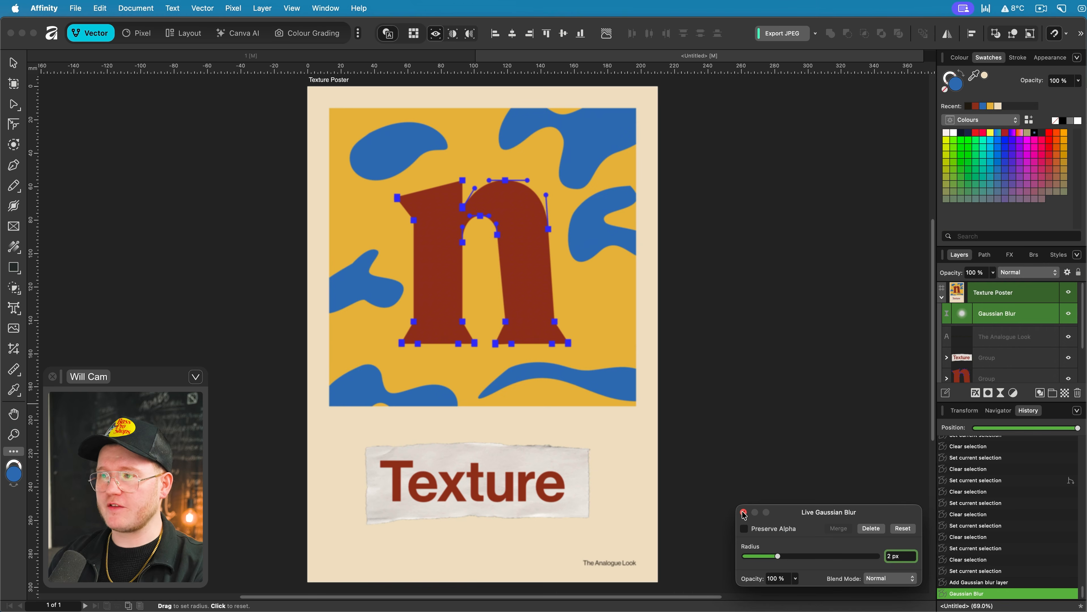
click(744, 513)
- Check the blurred edges of the red n and set the Gaussian Blur radius to 1.5 px
key(z)
click(713, 332)
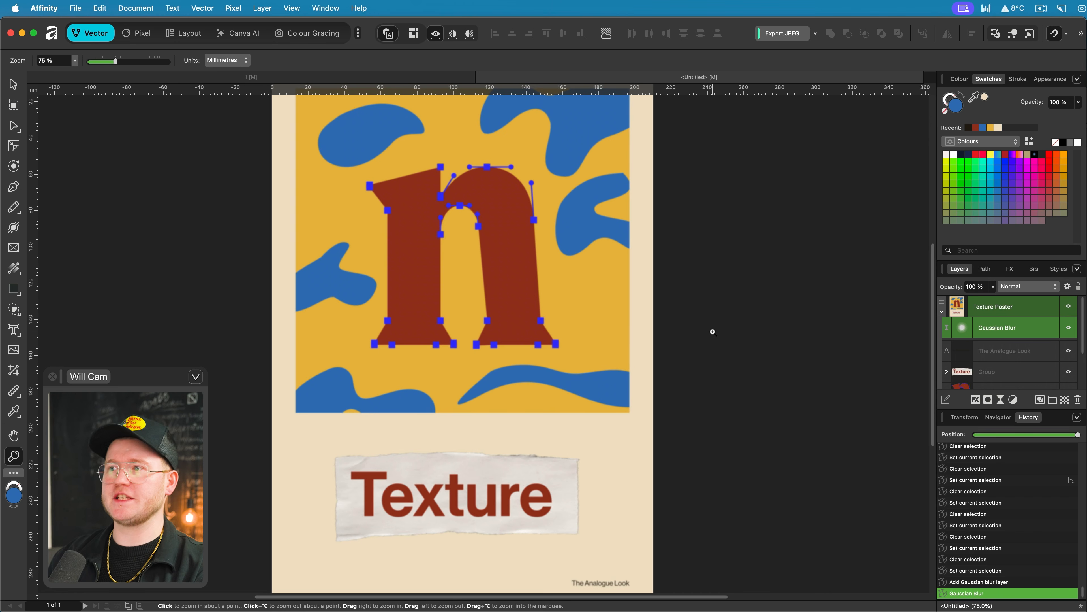
drag(500, 265, 612, 265)
drag(425, 265, 386, 280)
double_click(962, 330)
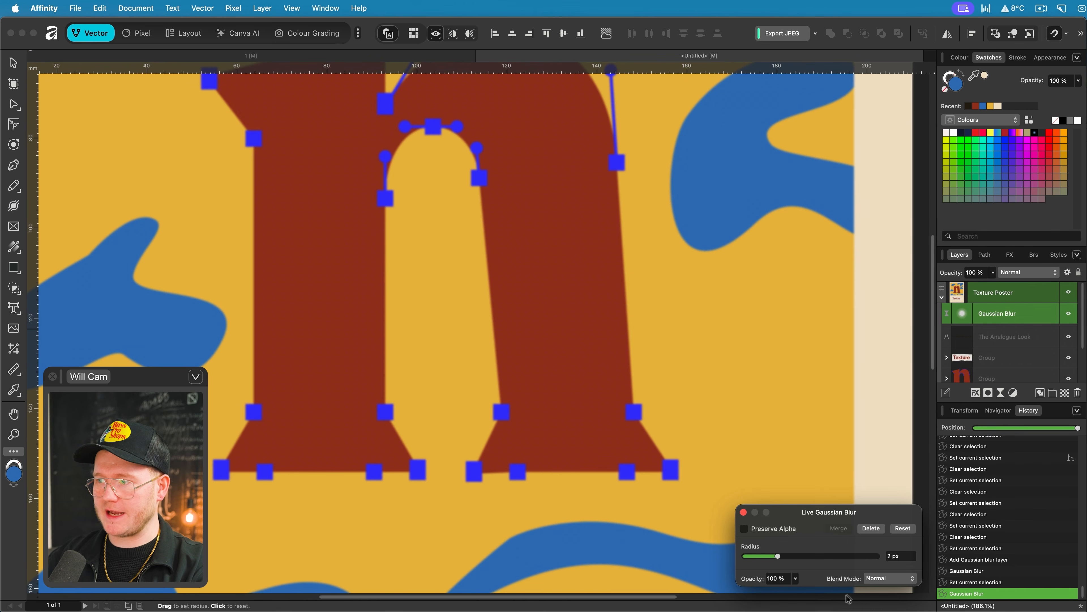
click(914, 450)
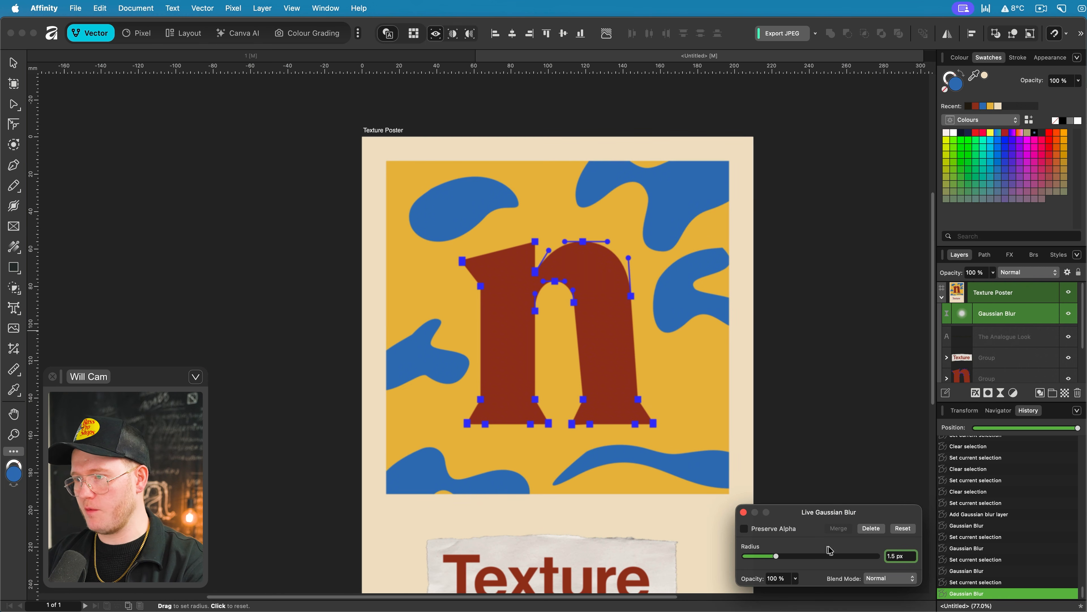
click(743, 512)
- Add a live Unsharp Mask filter to the artboard with about 25 px radius and 6% threshold, and adjust its factor
scroll(554, 282, up, 5)
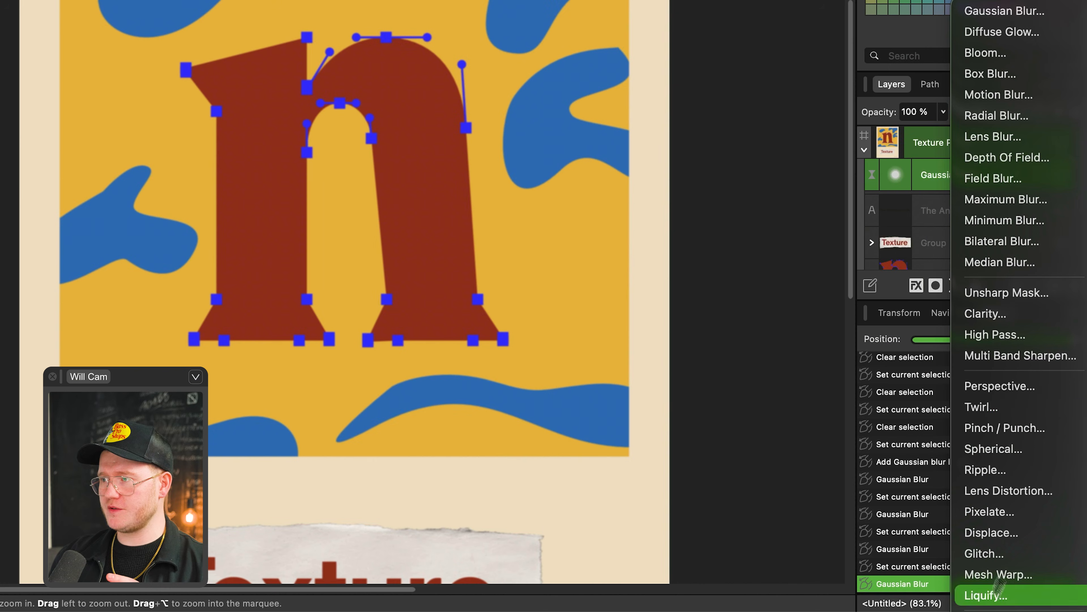
click(1018, 293)
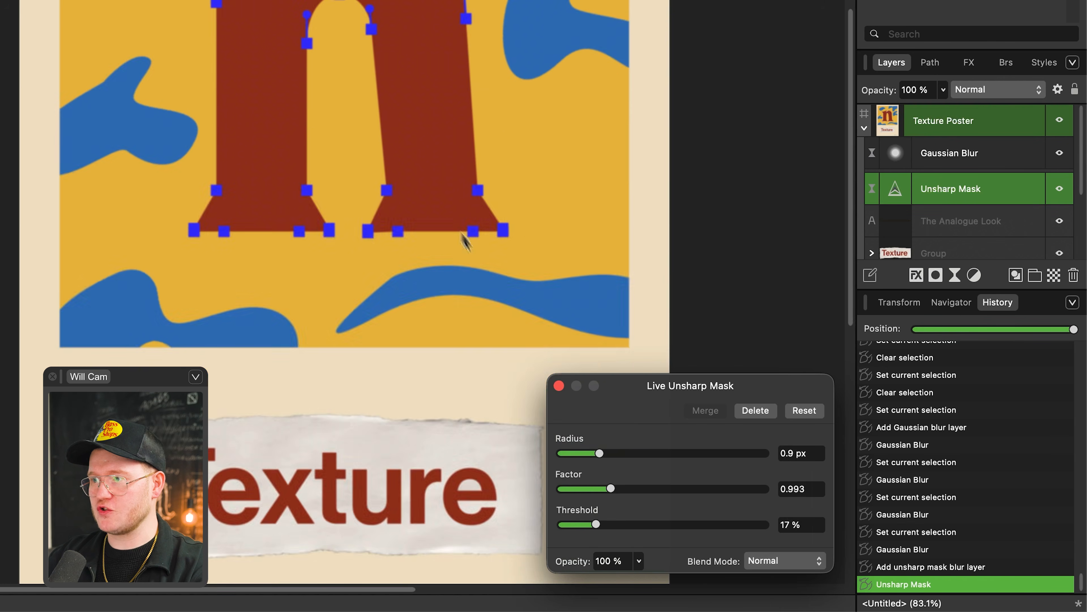
scroll(524, 114, up, 3)
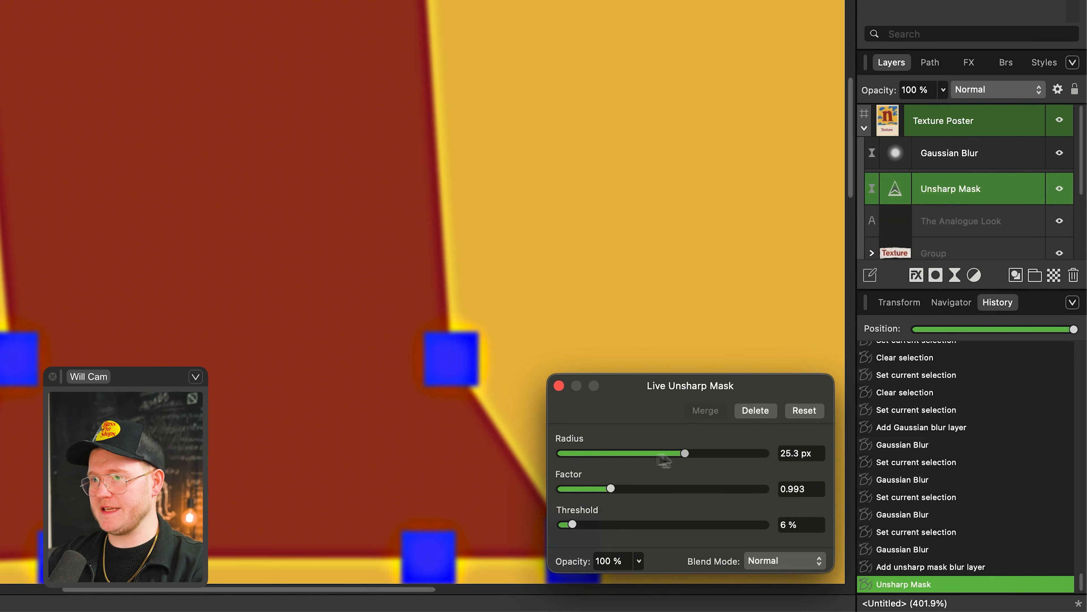
mouse_move(660, 461)
mouse_down()
mouse_move(716, 453)
mouse_move(658, 457)
mouse_move(680, 454)
mouse_up()
mouse_move(611, 489)
mouse_down()
mouse_move(677, 492)
mouse_move(568, 496)
mouse_move(619, 504)
mouse_up()
- Group the Gaussian Blur and Unsharp Mask filters as Film Look and check their effect on the red n
key(alt+bracketright)
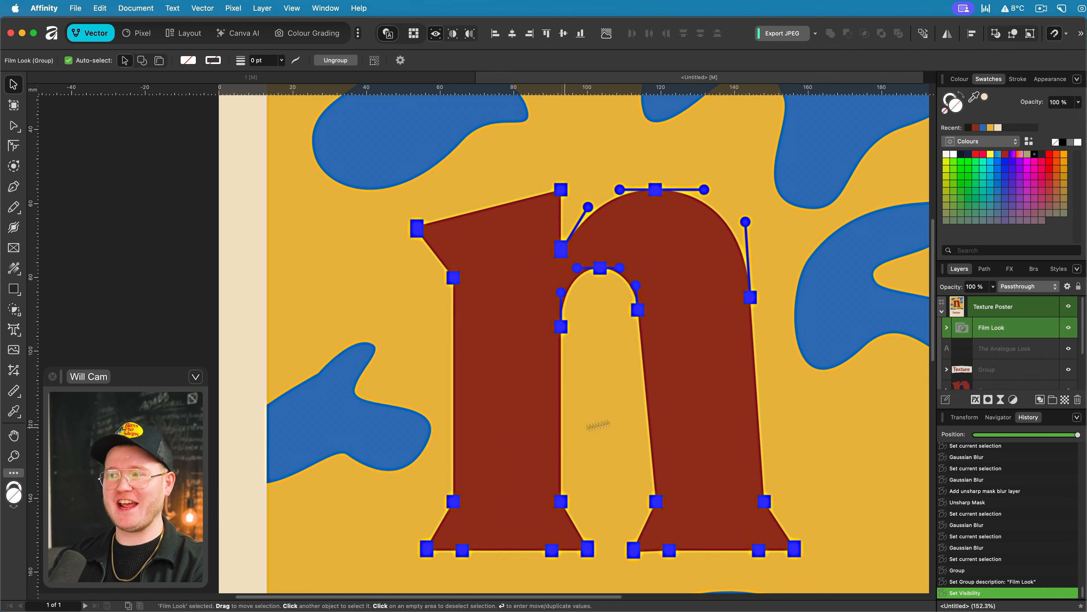
key(z)
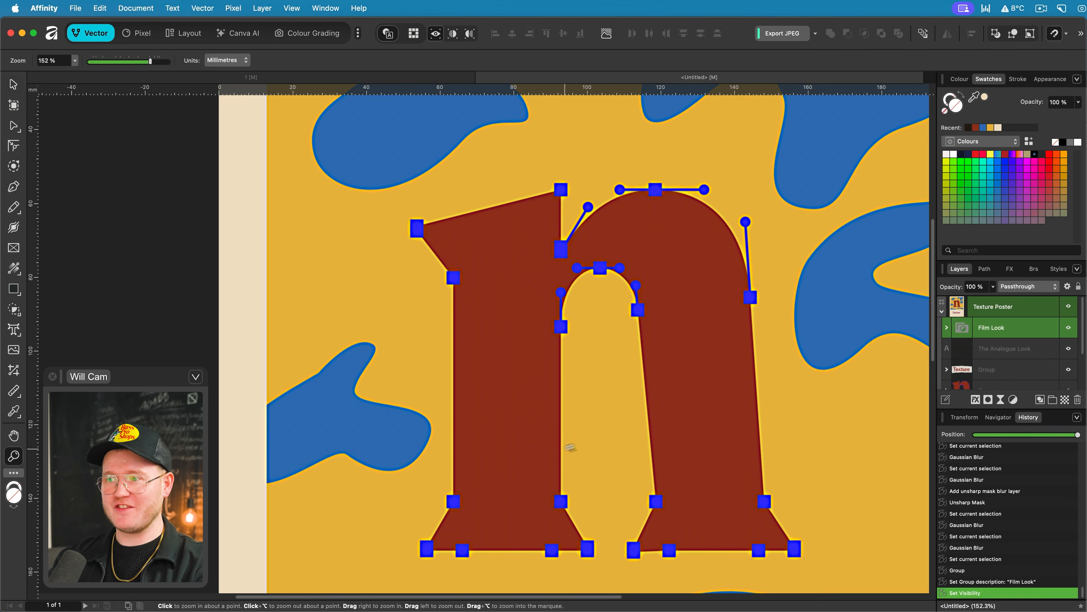
drag(565, 449, 774, 439)
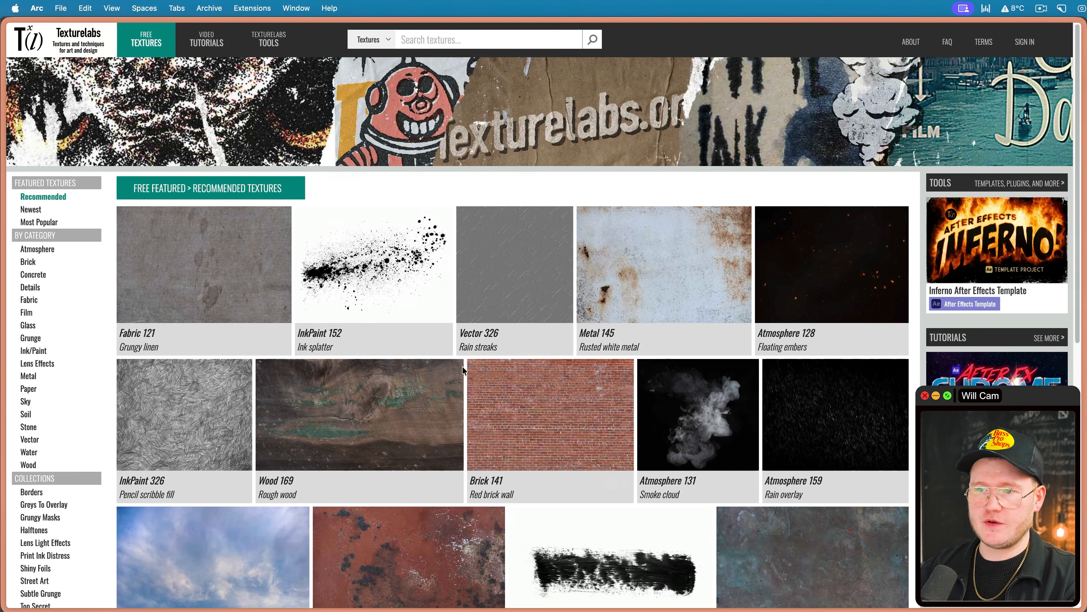
- Search the free textures on the Texturelabs website for paper
click(454, 46)
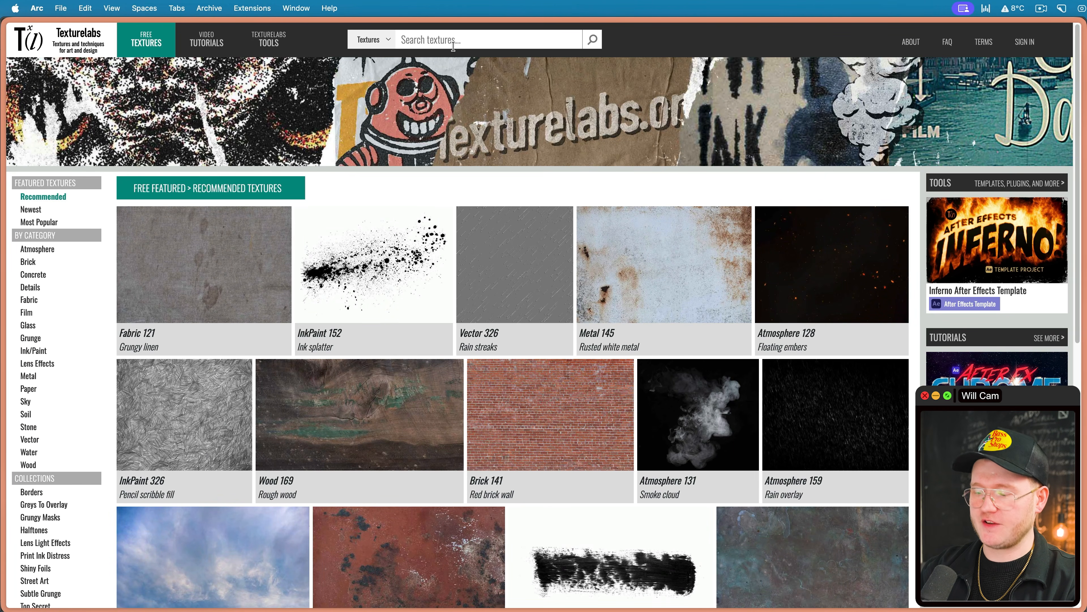
text(paper)
key(Return)
- Search the texture library for grid paper and look at the Paper 300 blue lines graph paper
text(grid papoer)
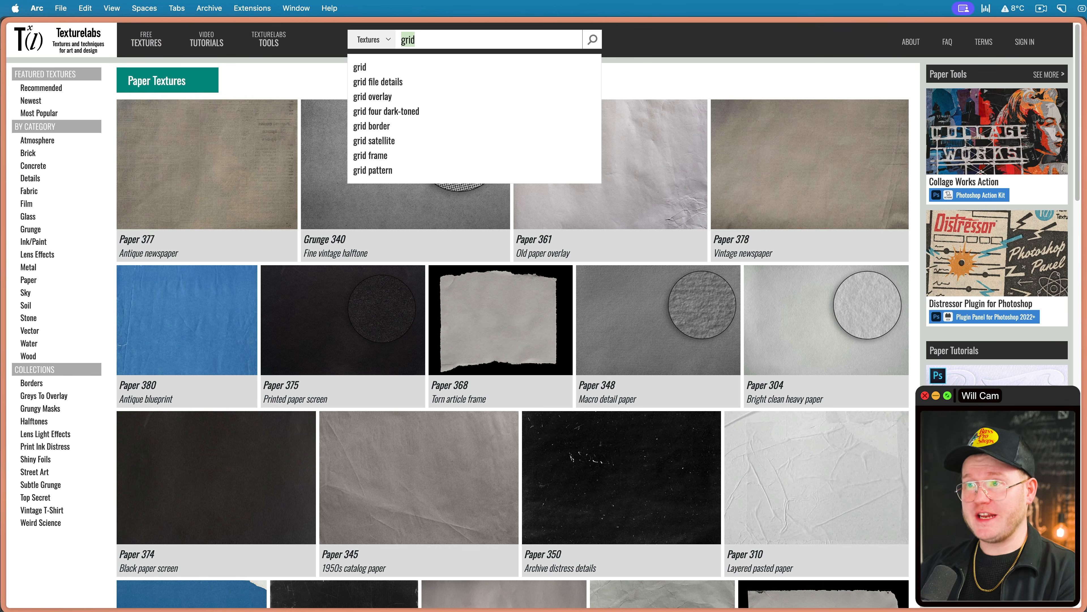
key(BackSpace)
key(BackSpace)
key(BackSpace)
text(er)
key(Return)
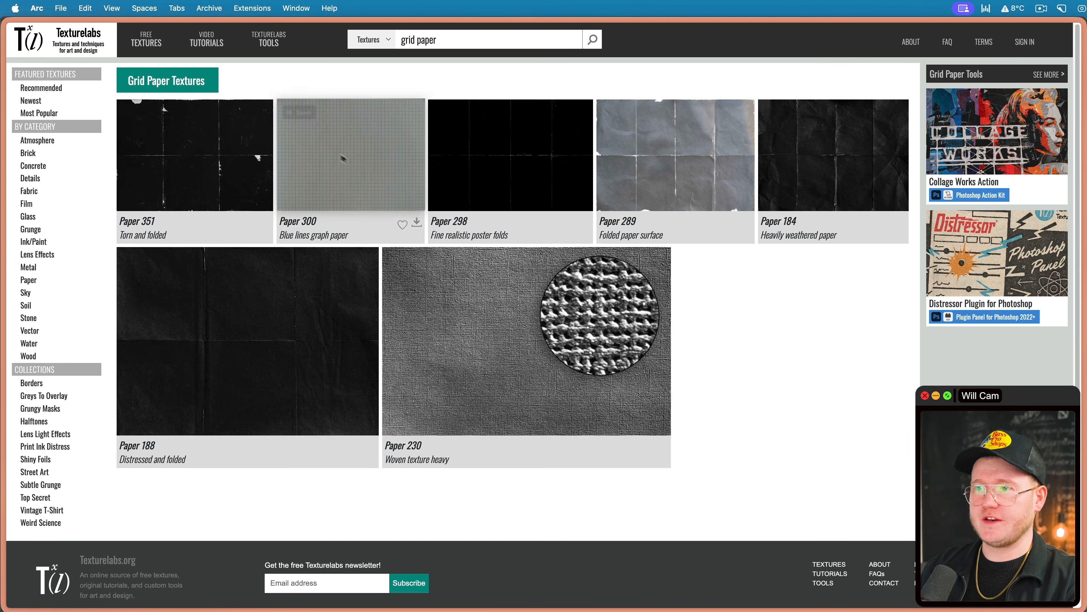
click(384, 175)
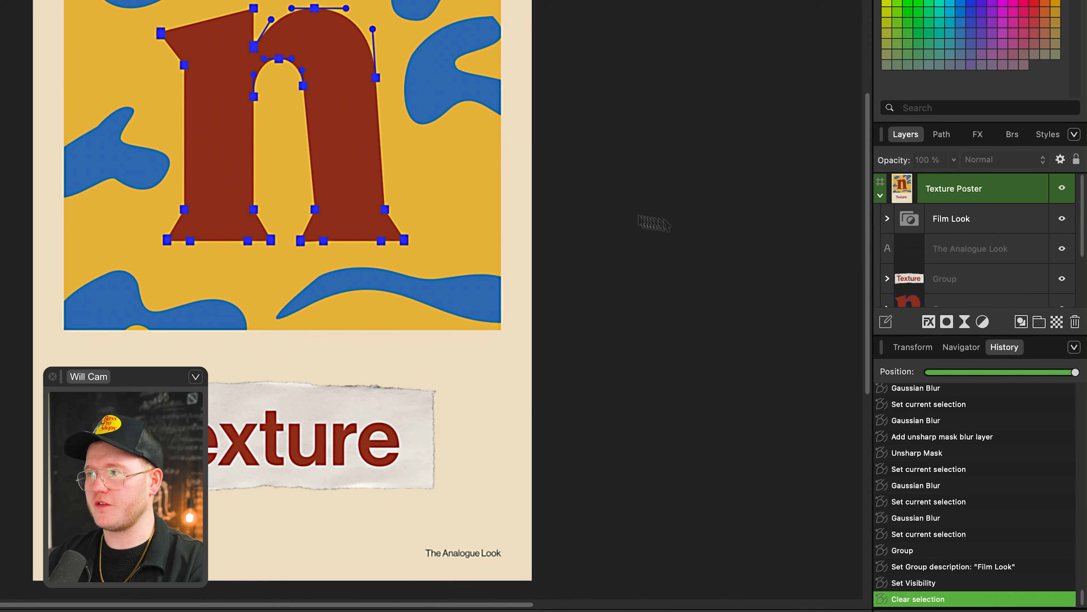
- Draw a picture frame covering the whole Texture Poster artboard and fill it with a paper texture image
scroll(997, 256, down, 4)
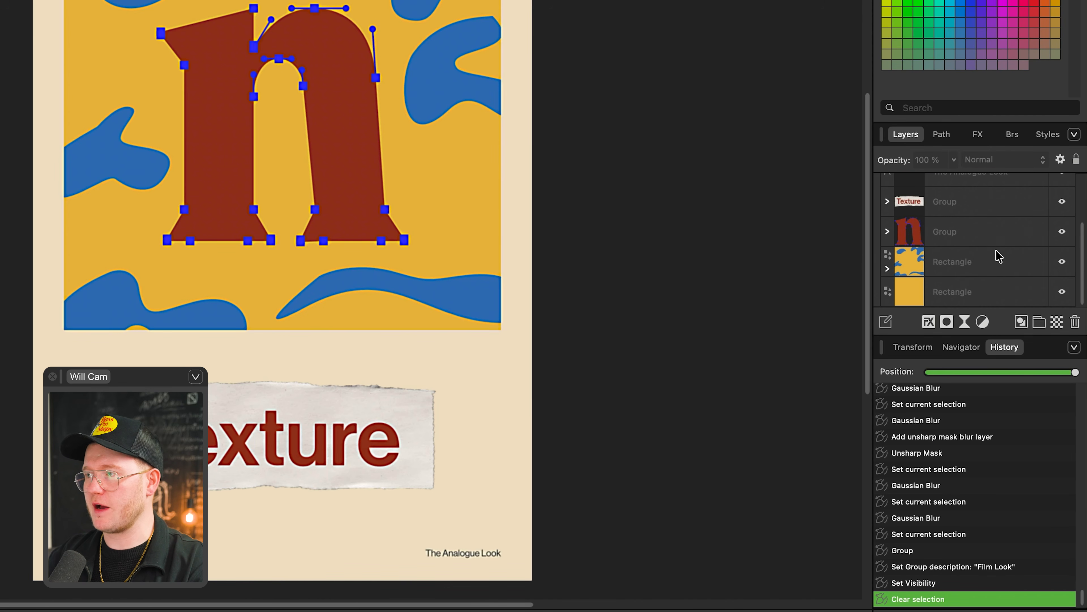
click(969, 295)
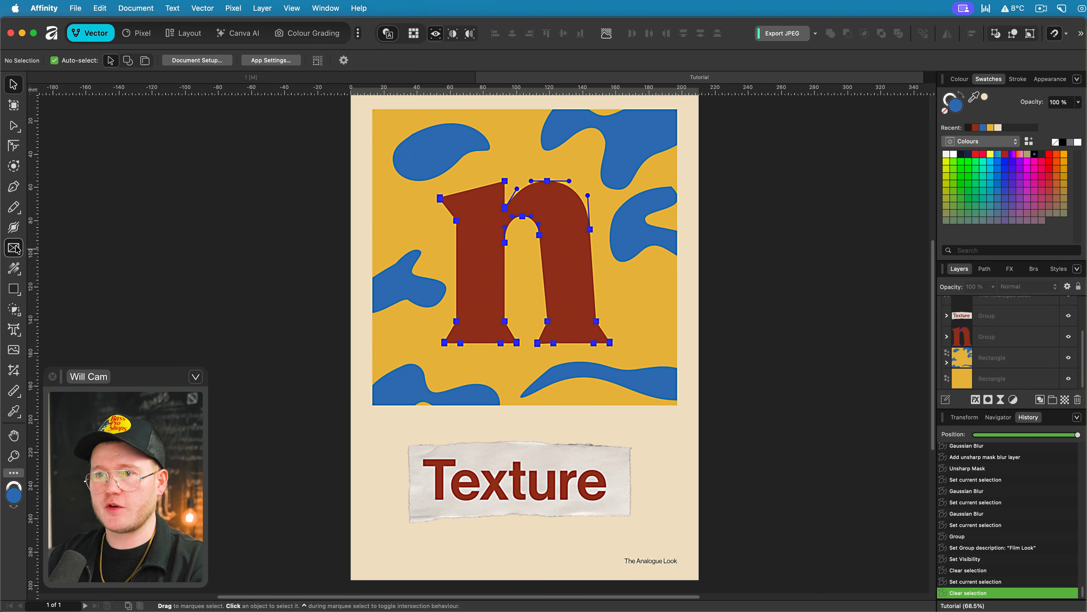
click(14, 248)
scroll(267, 279, down, 3)
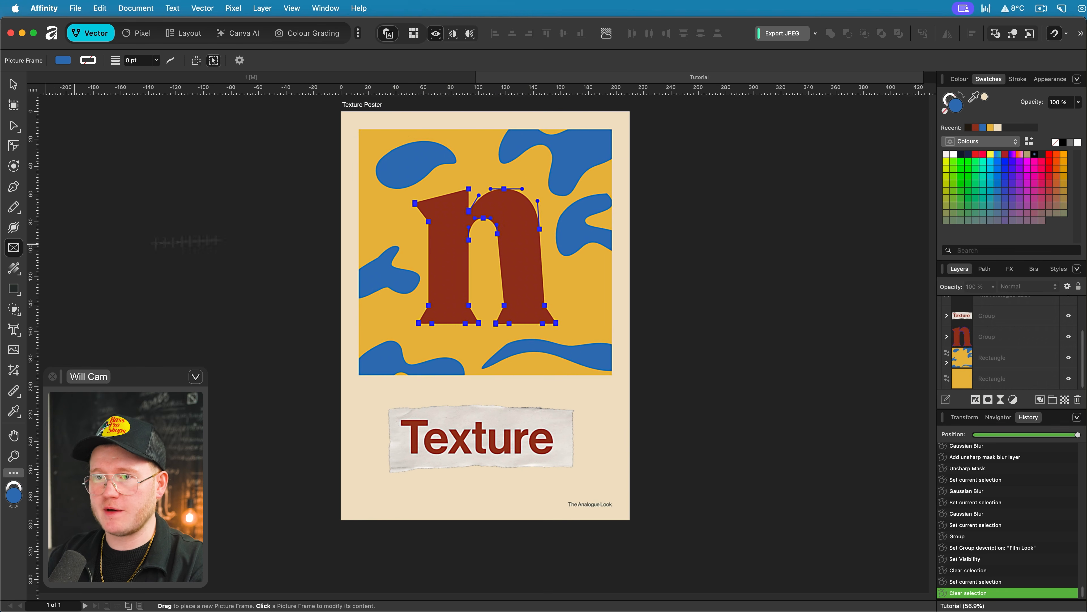
scroll(342, 118, up, 1)
drag(353, 141, 630, 527)
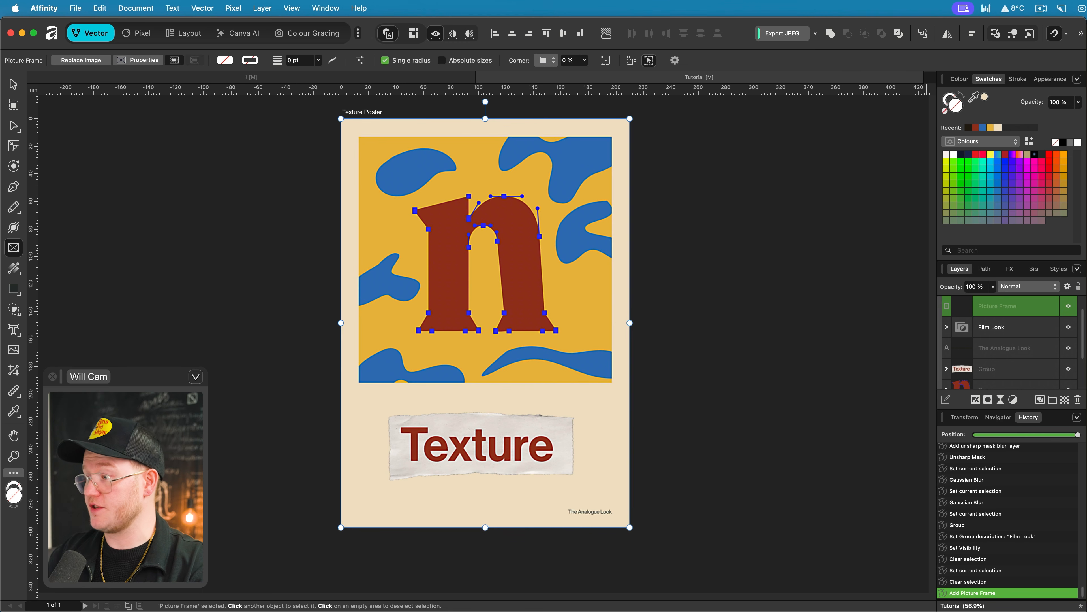
drag(369, 483, 376, 478)
- Move the paper picture frame to the bottom of the artboard's layer stack and set its blend mode to Overlay
drag(997, 306, 1004, 367)
drag(969, 273, 975, 302)
click(996, 161)
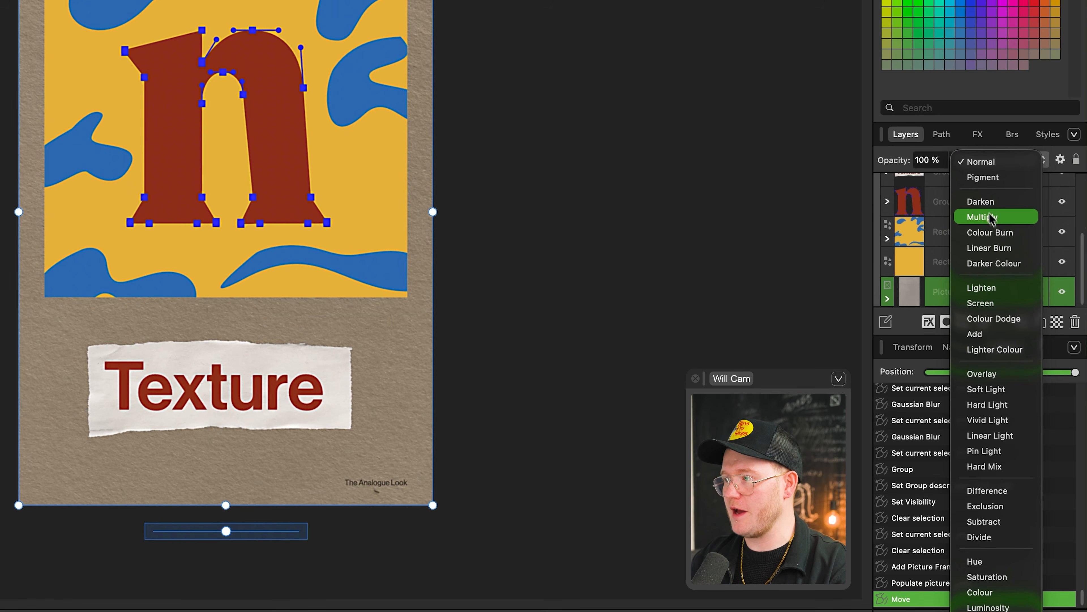
click(984, 374)
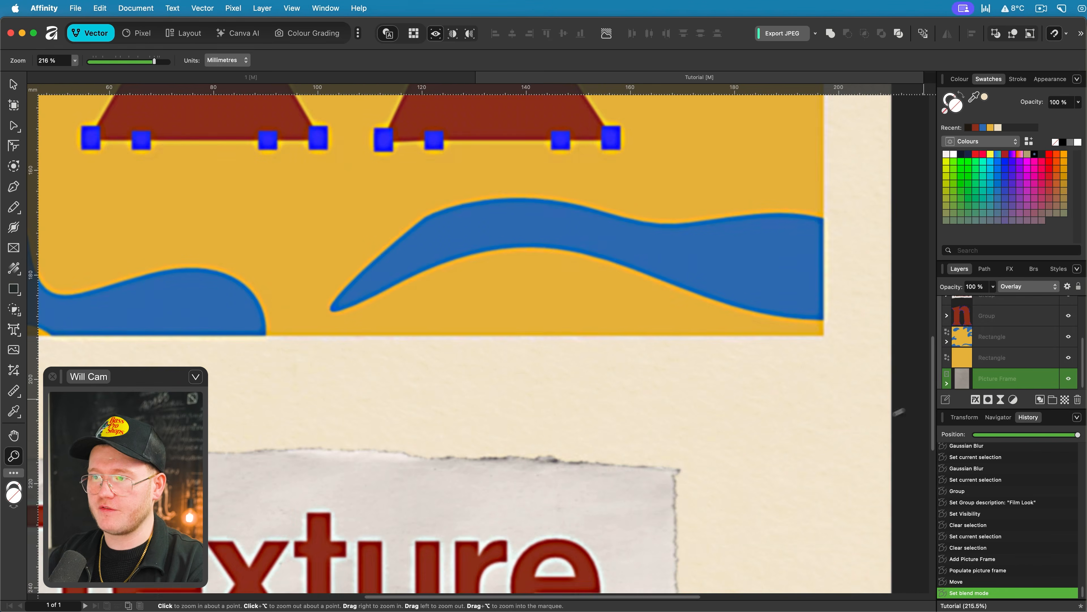
- Lower the paper picture frame's opacity to 60% and check the background texture near the artwork's lower corner
key(super+1)
key(v)
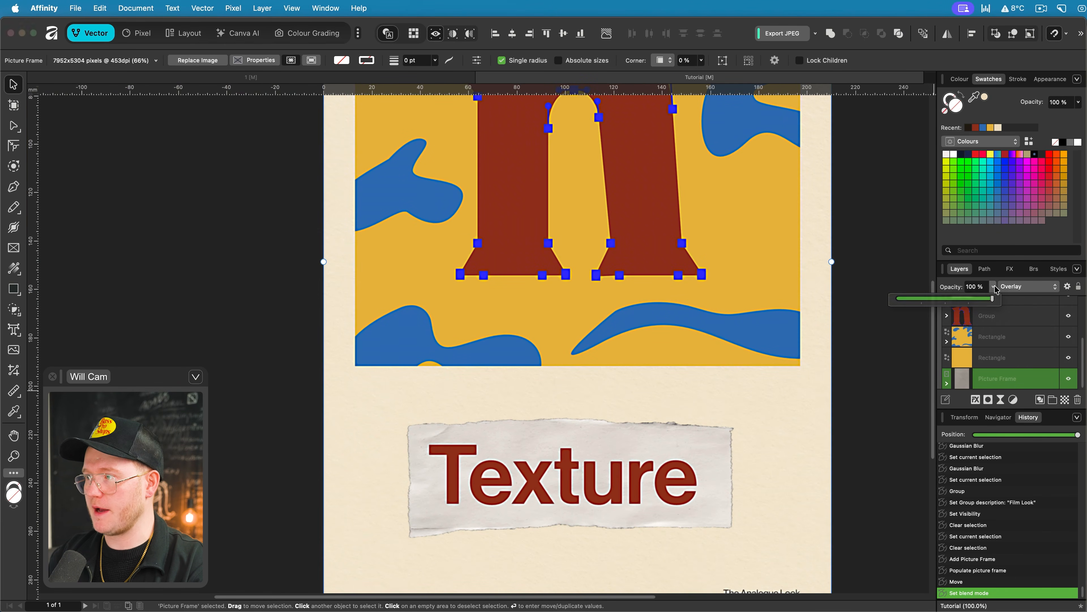
drag(952, 299, 956, 300)
drag(331, 378, 434, 349)
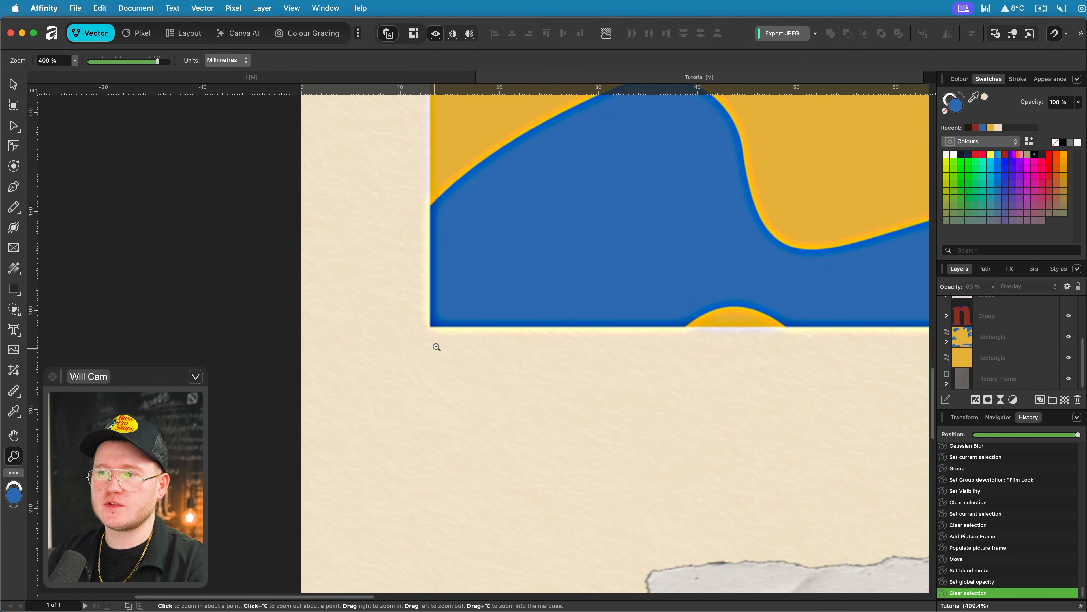
- Group the red letter n with the blue-and-yellow pattern rectangle and name the group Main Work
key(super+1)
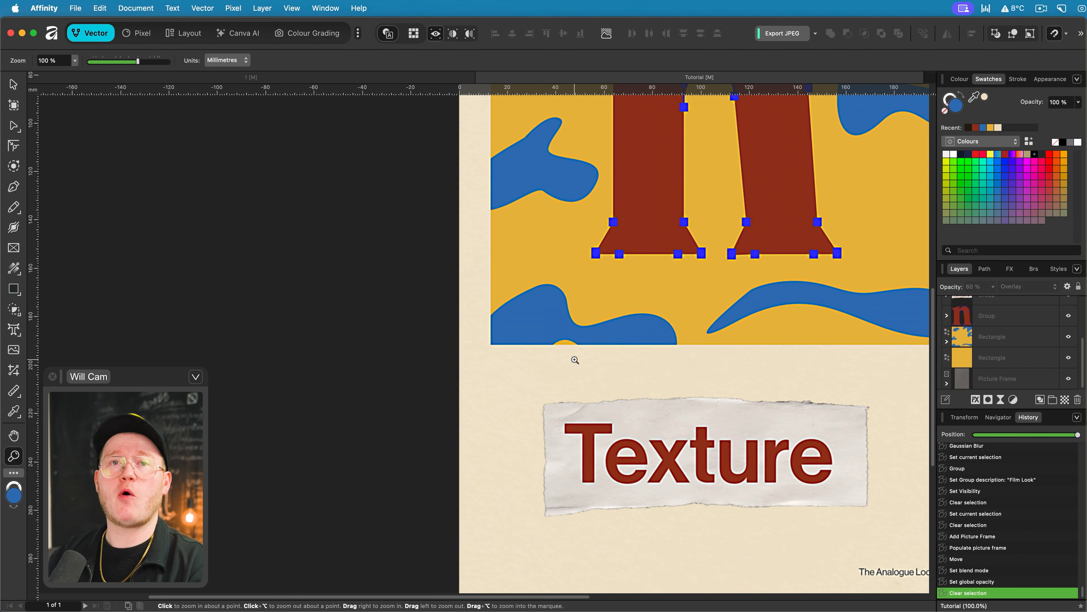
drag(656, 386, 525, 382)
key(v)
click(507, 407)
drag(585, 143, 393, 316)
key(z)
click(619, 301)
key(v)
click(619, 301)
key(z)
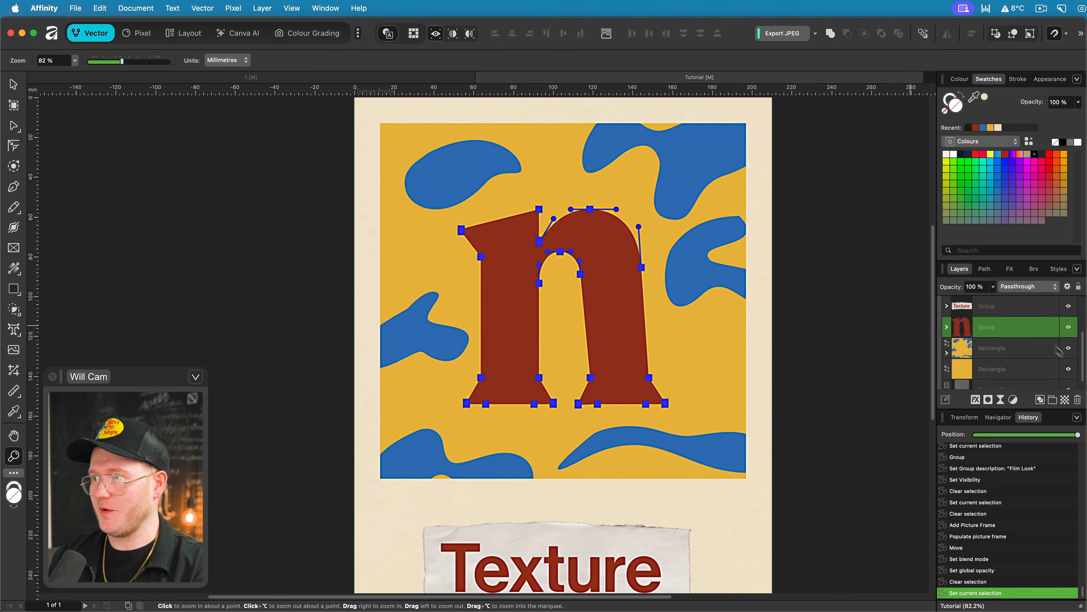
scroll(1013, 342, up, 1)
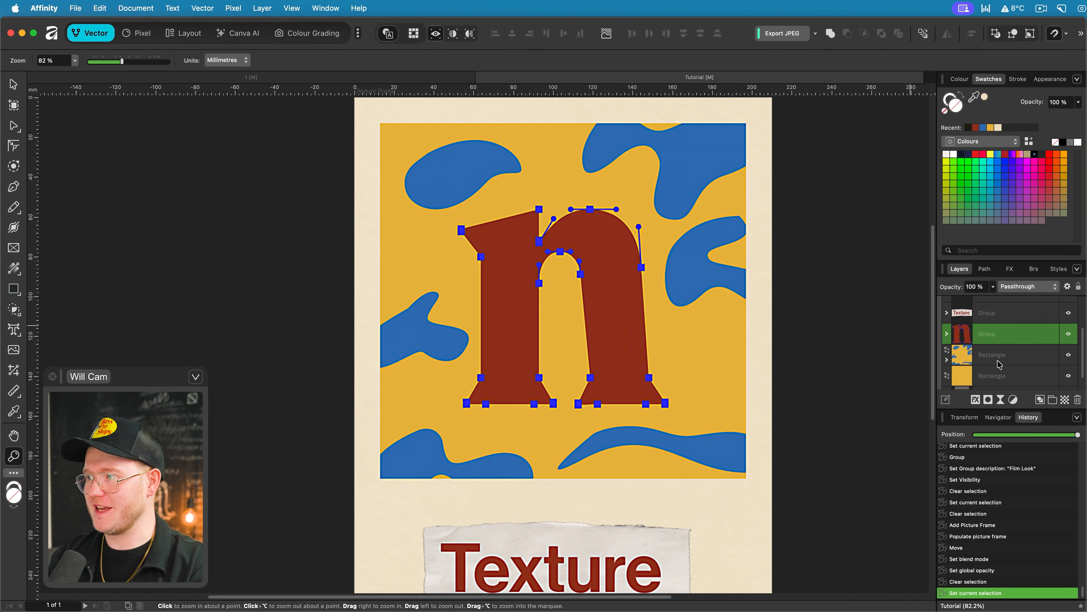
key(super+g)
click(1072, 338)
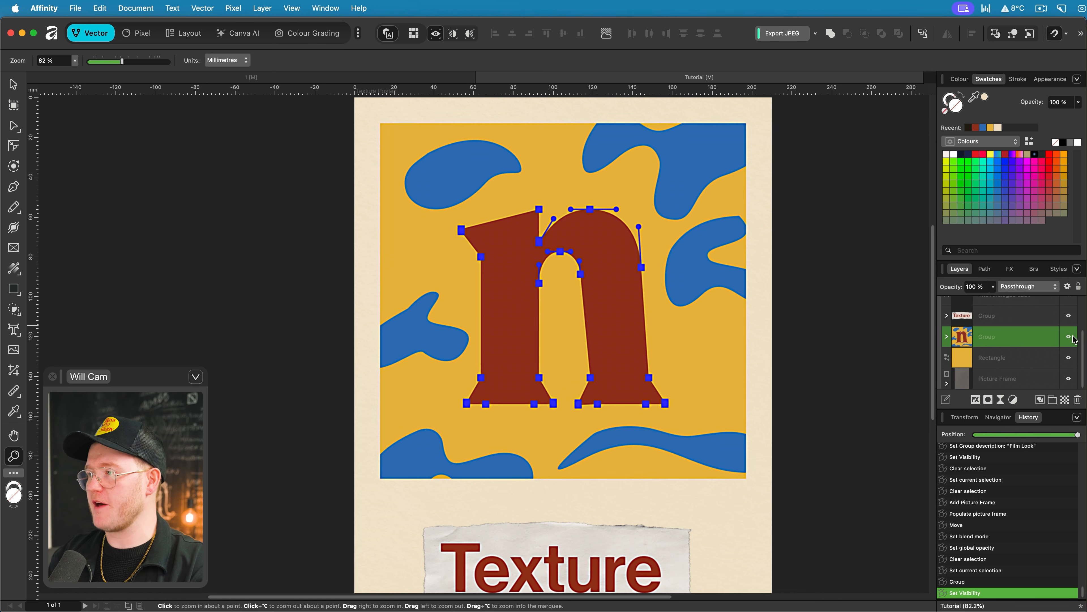
- Place the Grunge Texture 340XL image above the Main Work group so it covers the whole square artwork
super+click(961, 342)
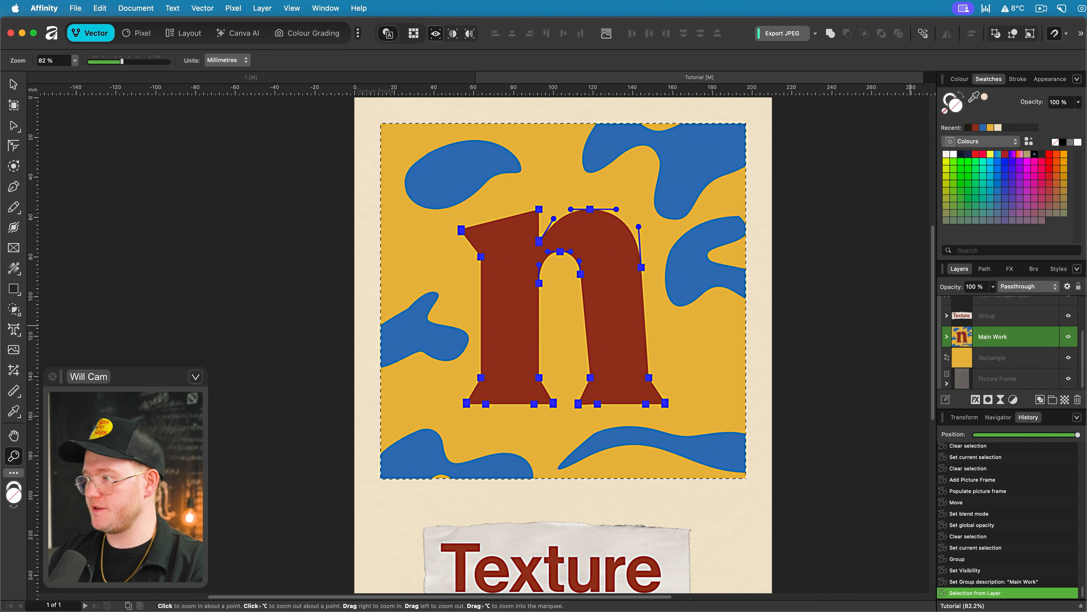
drag(911, 325, 585, 346)
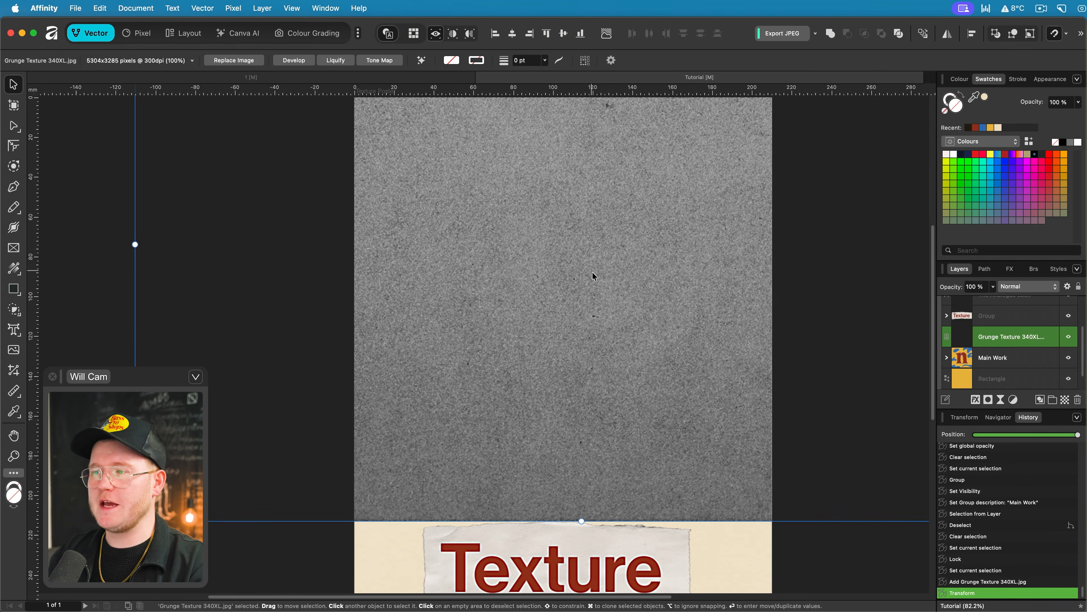
drag(592, 271, 643, 272)
drag(710, 303, 580, 306)
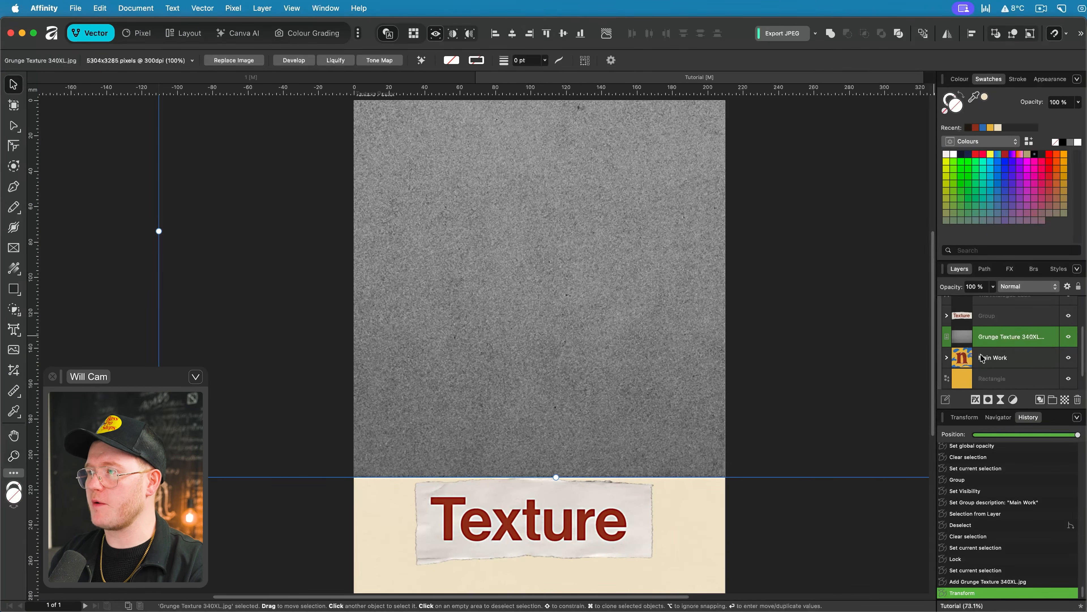
- Mask the grunge texture to the outline of the Main Work group and set its blend mode to Overlay
super+click(964, 354)
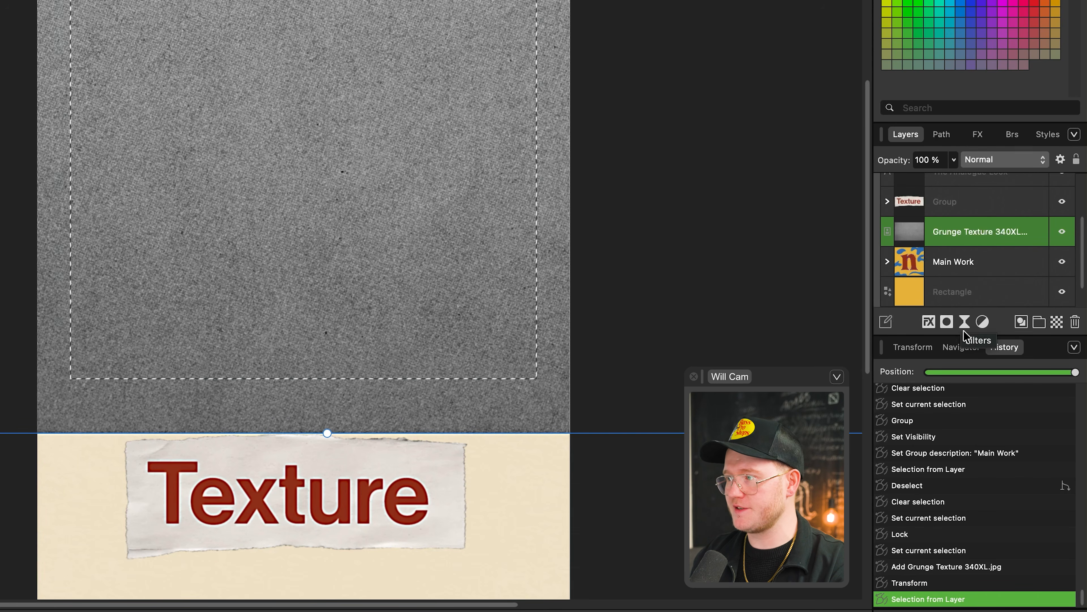
click(947, 321)
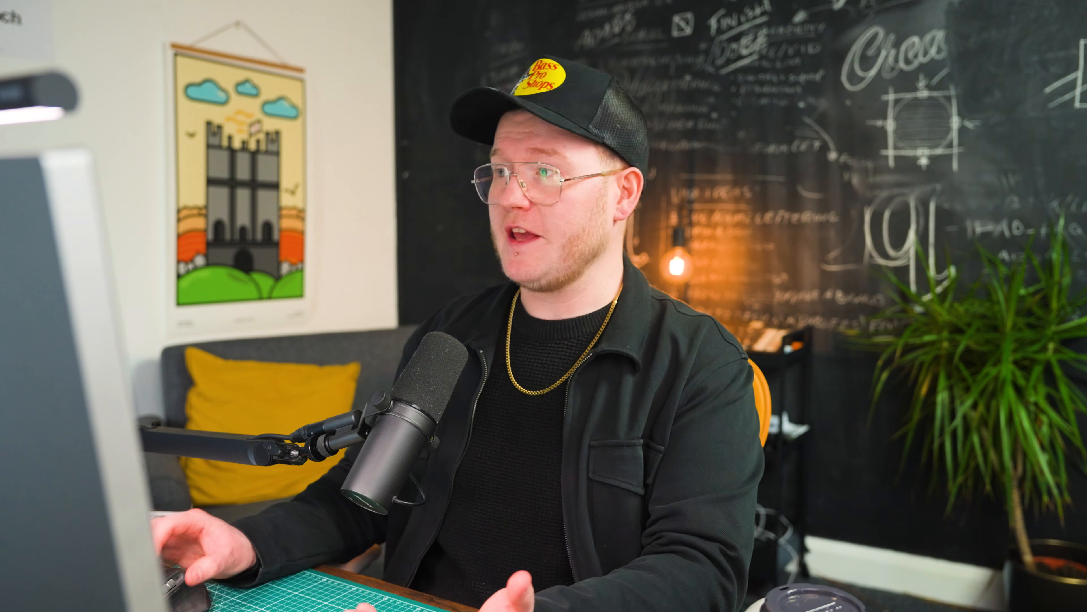
click(991, 162)
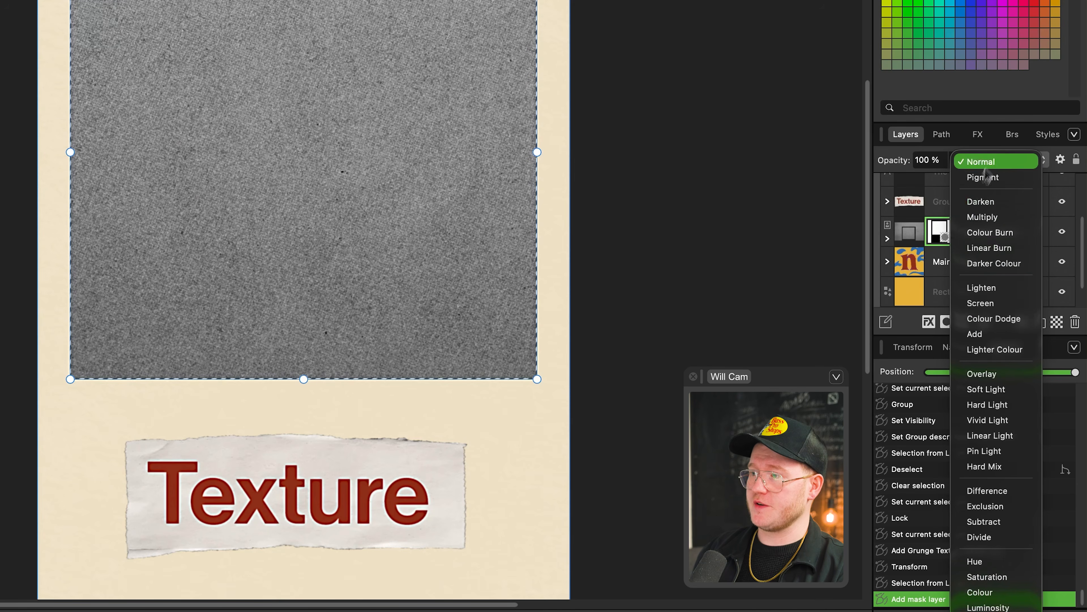
click(985, 374)
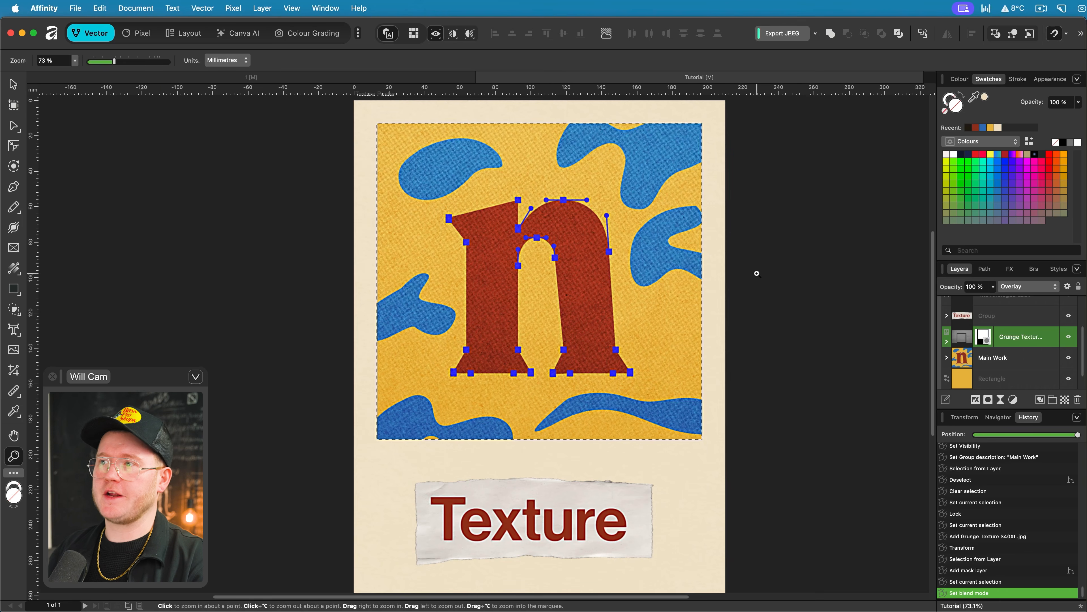
key(super+d)
key(v)
key(z)
drag(554, 205, 269, 254)
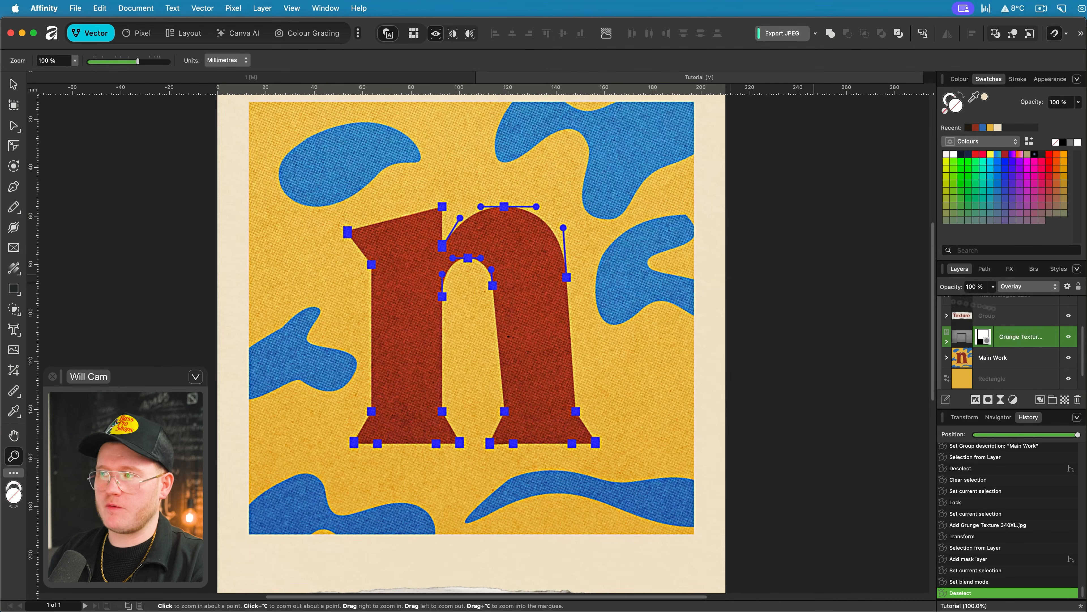
- Undo the grunge texture's mask and Overlay blend mode, and clear the selection taken from the Main Work group
key(super+z)
key(super+z)
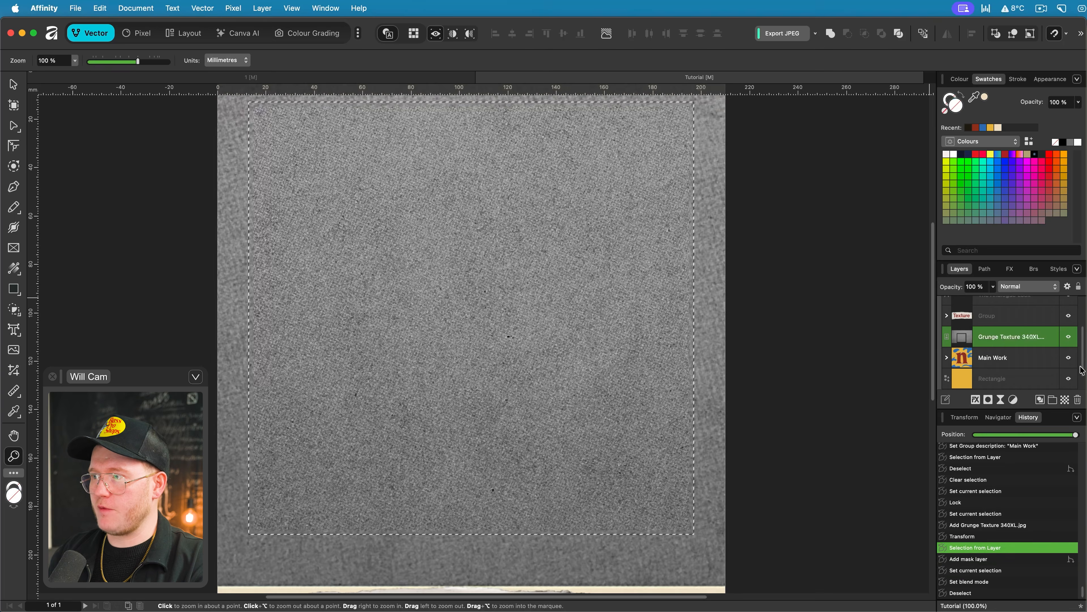
key(super+d)
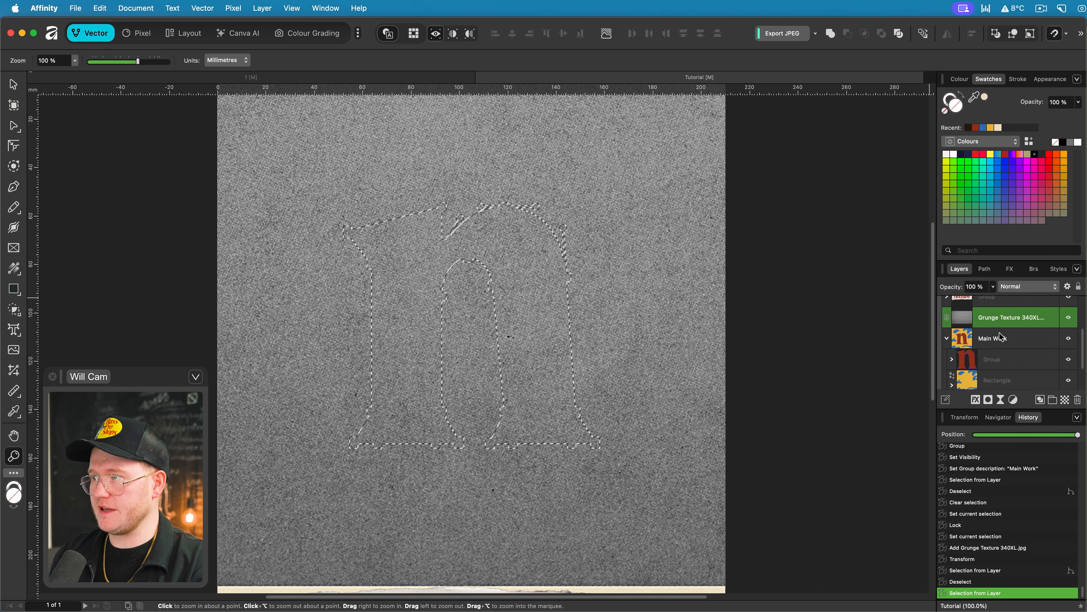
- Mask the grunge texture to the shape of the letter n and set its blend mode to Overlay
click(988, 401)
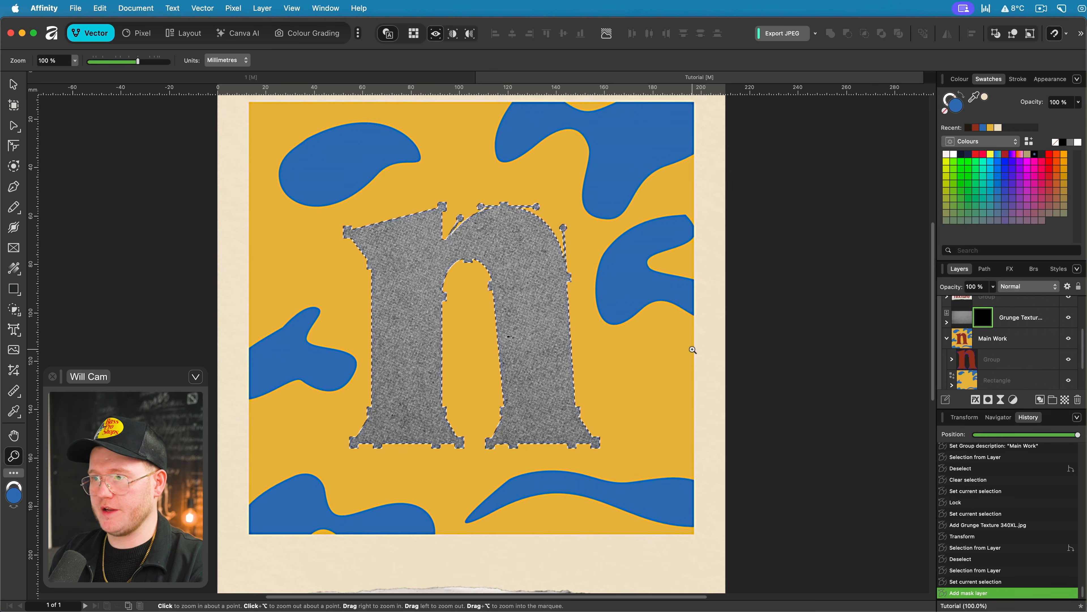
click(1013, 288)
click(1014, 436)
key(super+d)
drag(564, 272, 719, 272)
drag(617, 294, 156, 321)
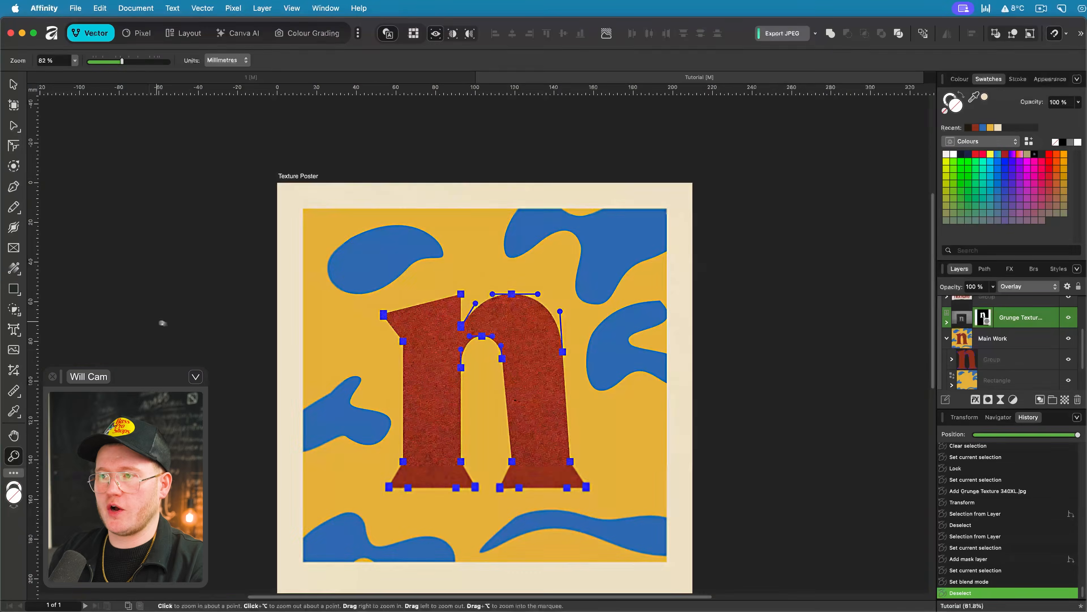
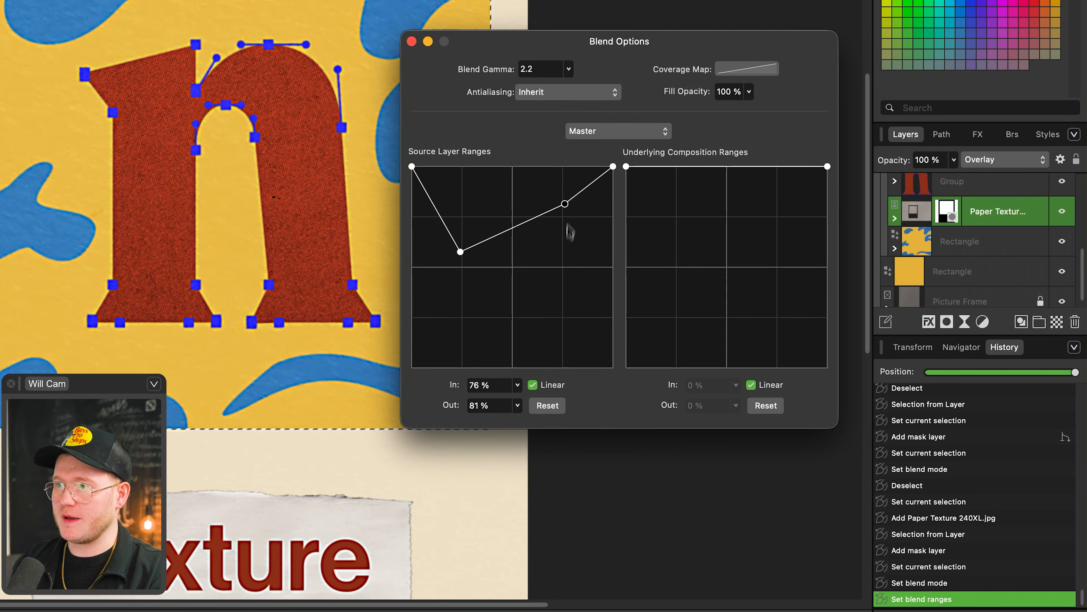
- Pull the darker node of the Paper Texture 240XL layer's source blend range further down and inspect the textured artwork up close
drag(460, 251, 475, 292)
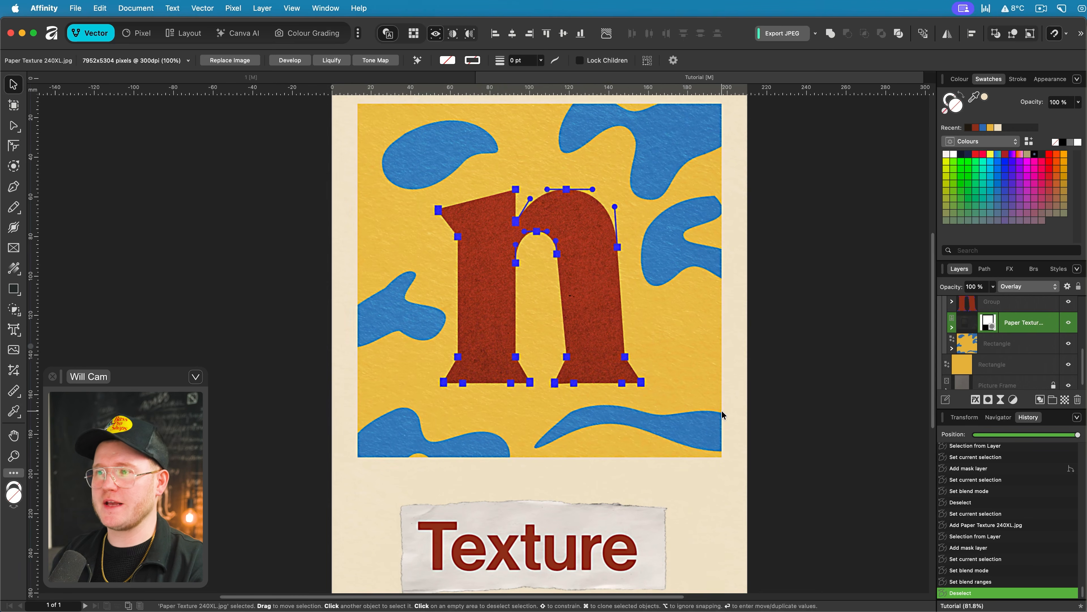
key(z)
drag(563, 257, 656, 293)
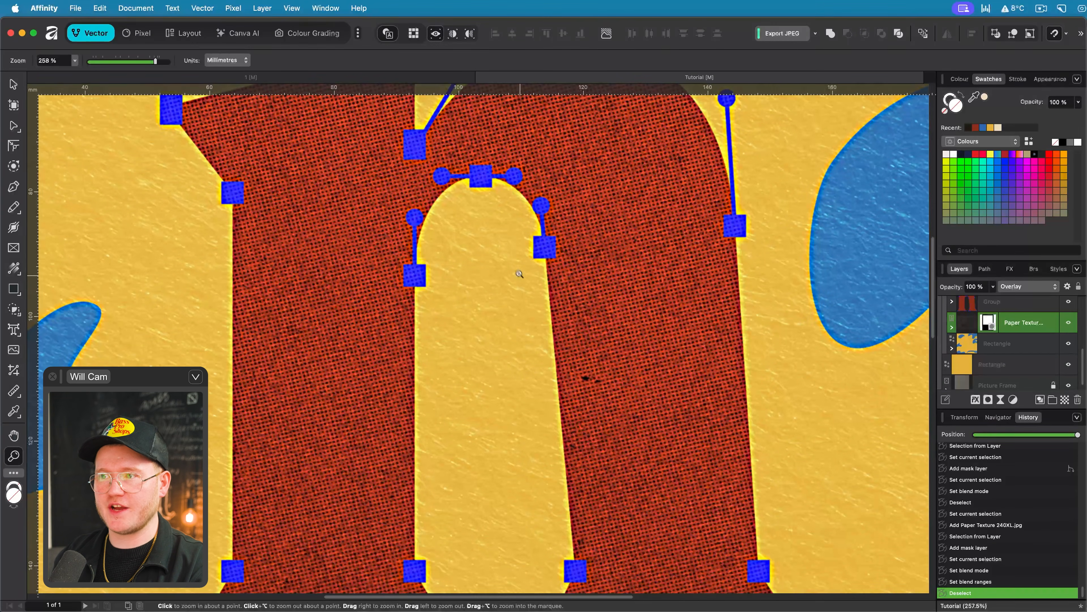
drag(520, 276, 384, 284)
drag(686, 297, 119, 336)
scroll(575, 441, down, 5)
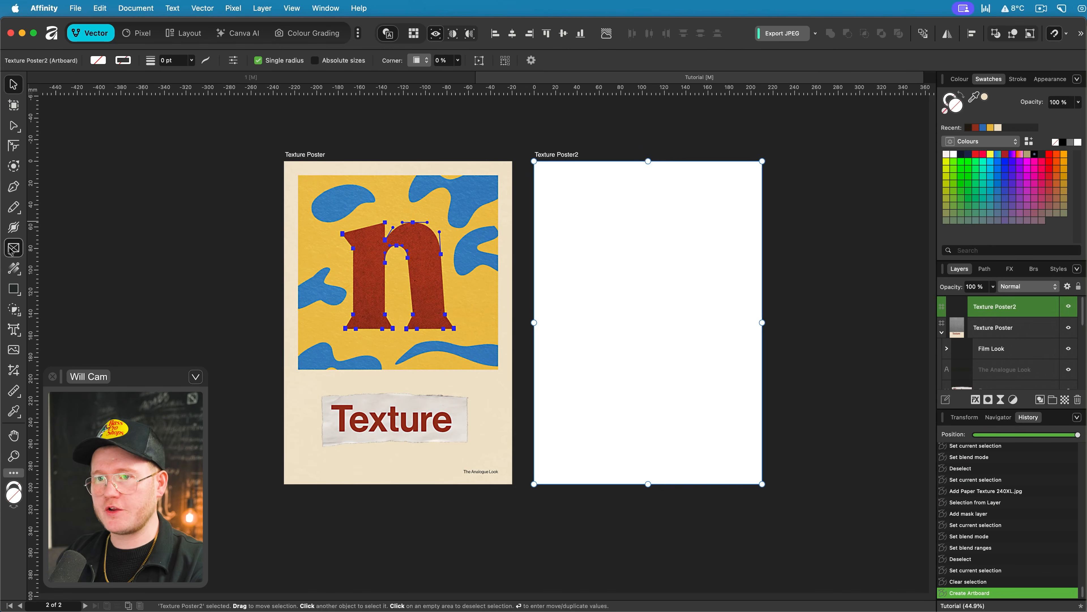
- Draw a picture frame covering the whole Texture Poster2 artboard and fill it with the blue-lined graph paper image
drag(535, 161, 762, 484)
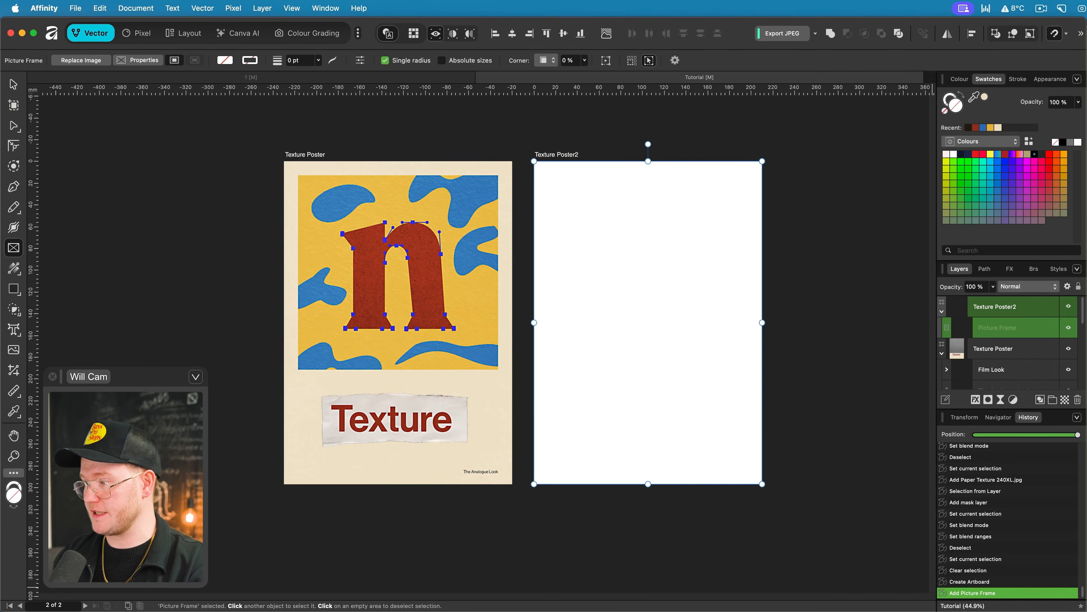
click(1051, 610)
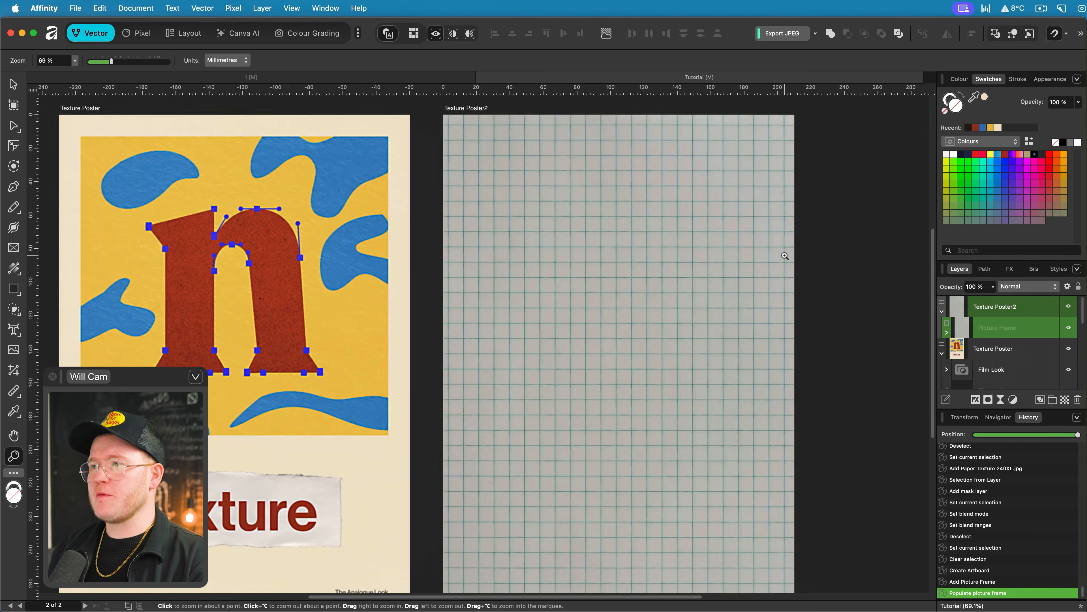
drag(784, 257, 651, 259)
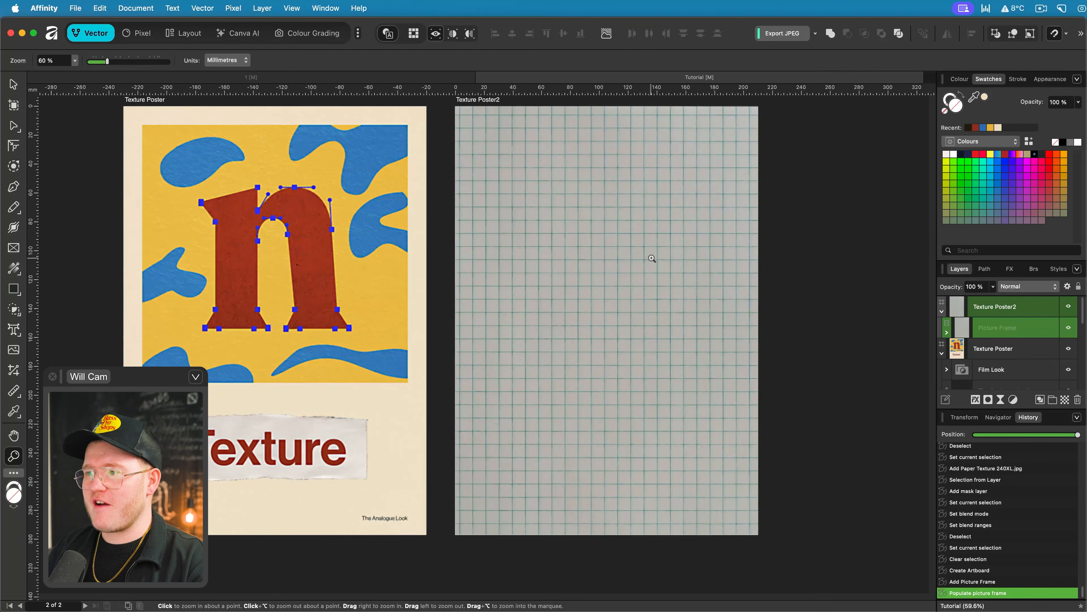
- Paste the Film Look group onto the Texture Poster2 artboard above the graph paper
key(v)
click(492, 102)
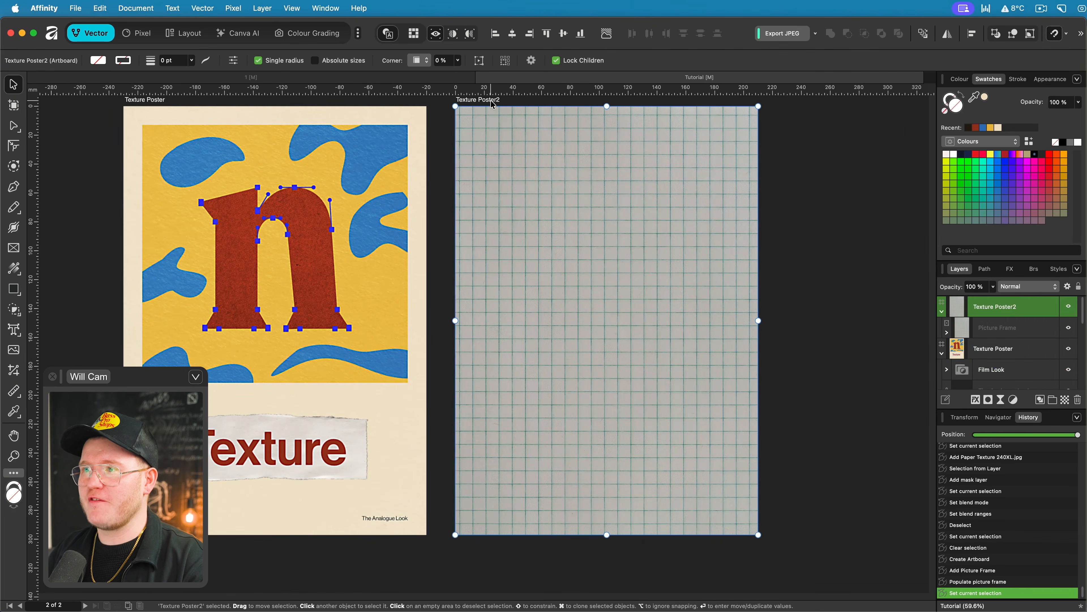
key(super+v)
scroll(650, 248, up, 2)
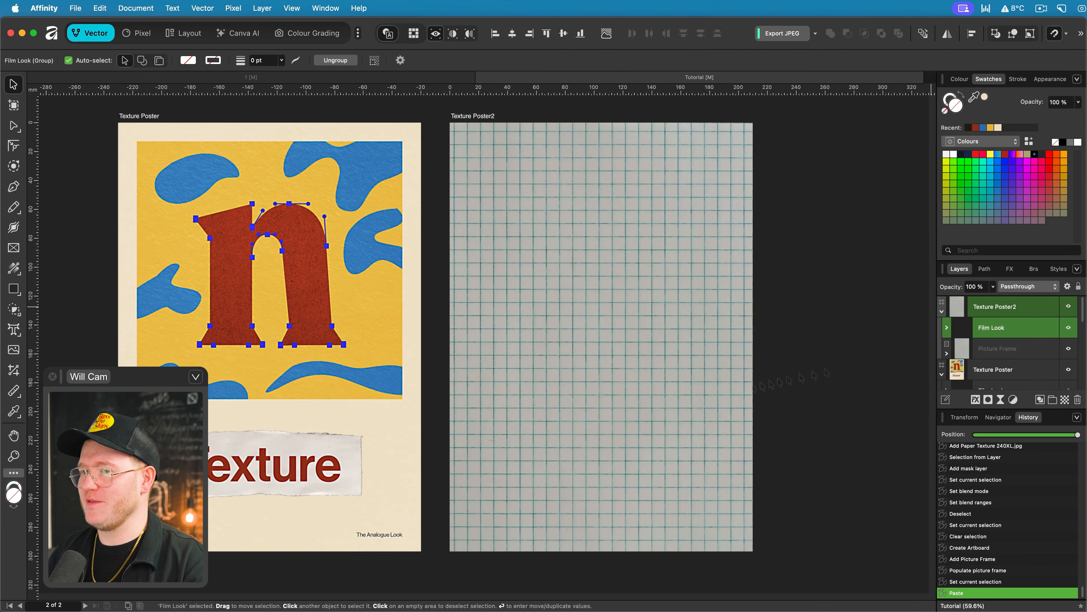
- Copy the red Texture text from the first poster onto Texture Poster2, move it beneath the Film Look group and inspect its edges
click(260, 478)
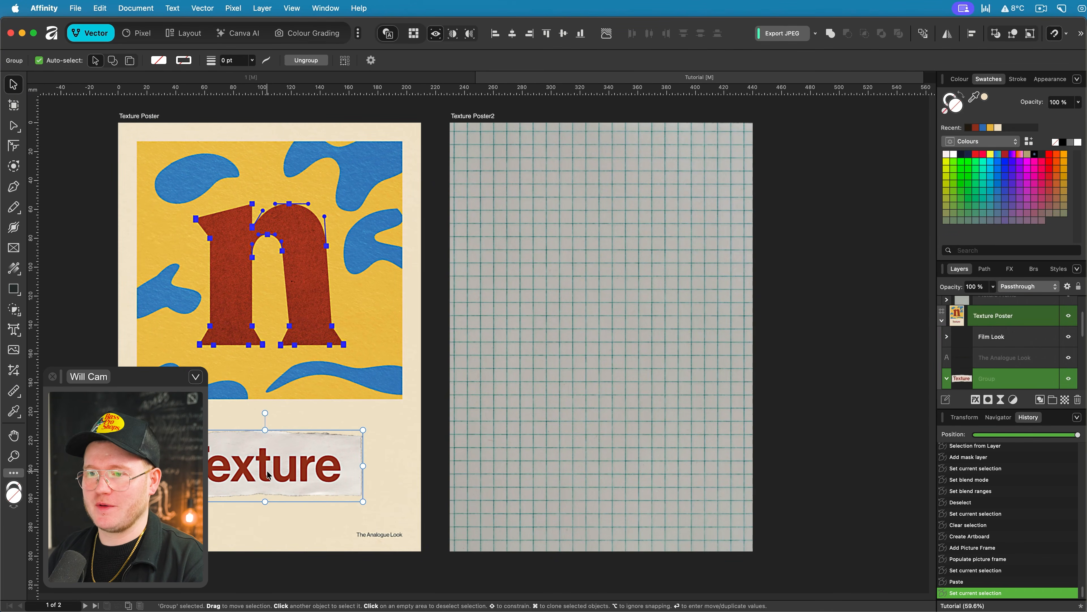
key(super+c)
click(371, 458)
click(479, 122)
key(super+v)
drag(987, 329, 988, 360)
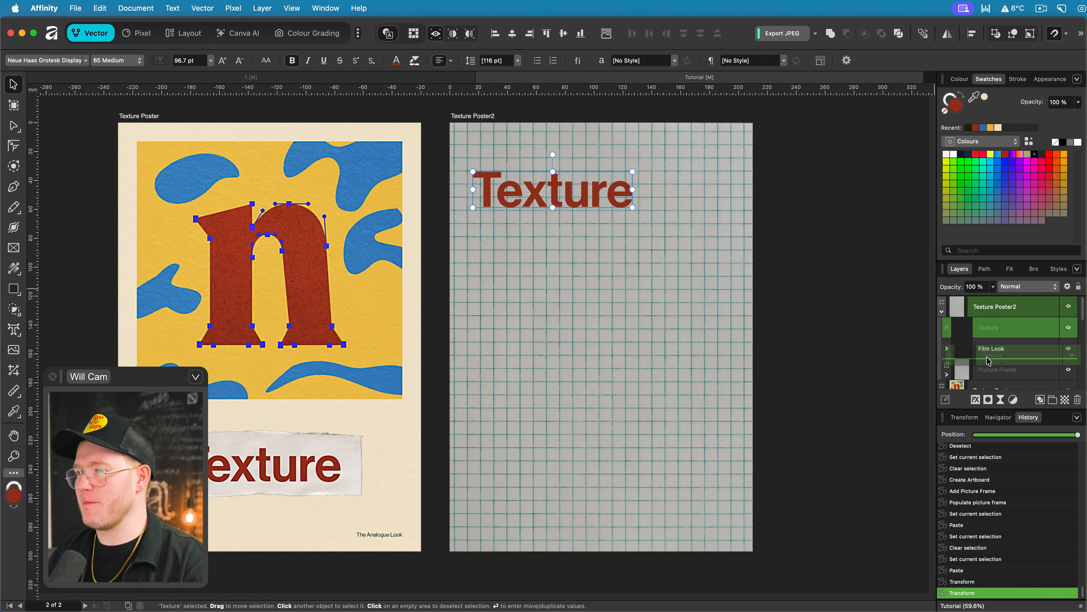
click(847, 287)
key(z)
drag(591, 187, 906, 229)
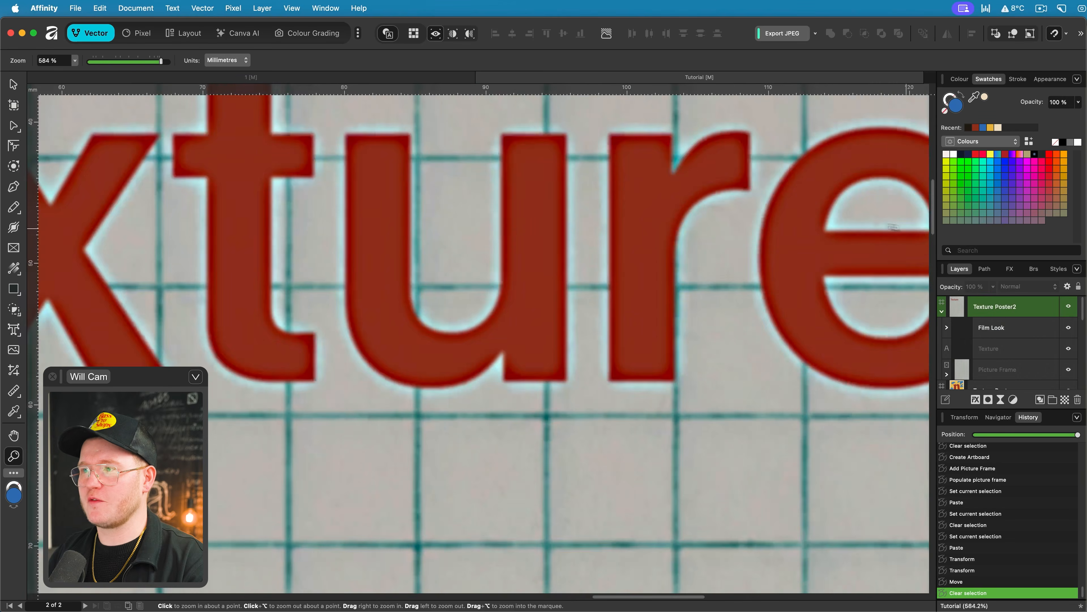
key(super+0)
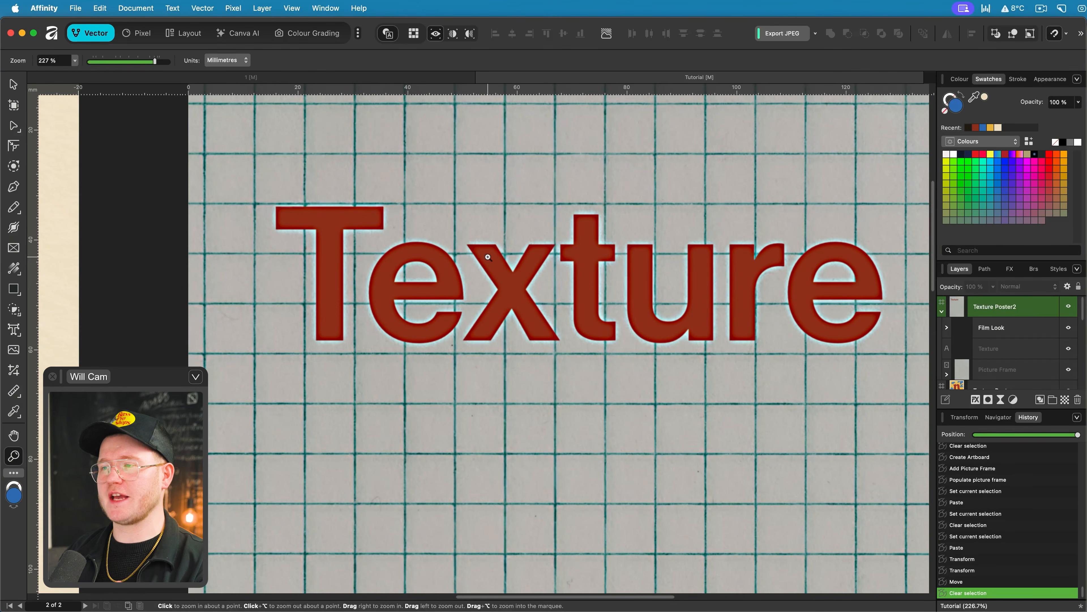
- Add a live Displace filter to the Texture text, load its map from the layers beneath and inspect the distorted letter edges
scroll(513, 250, right, 2)
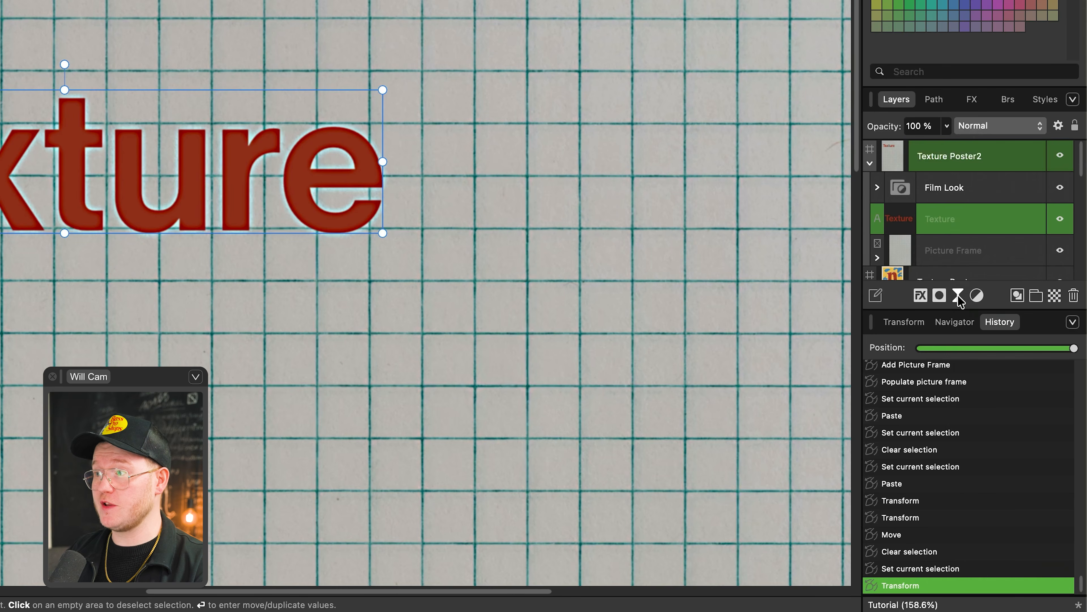
click(1000, 399)
scroll(958, 300, down, 10)
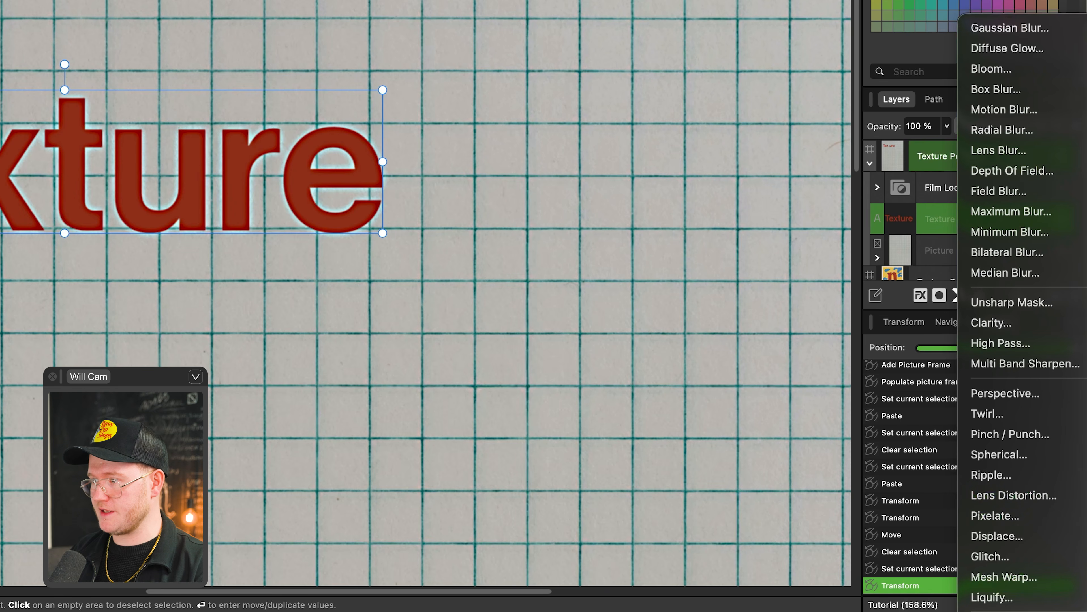
click(1019, 537)
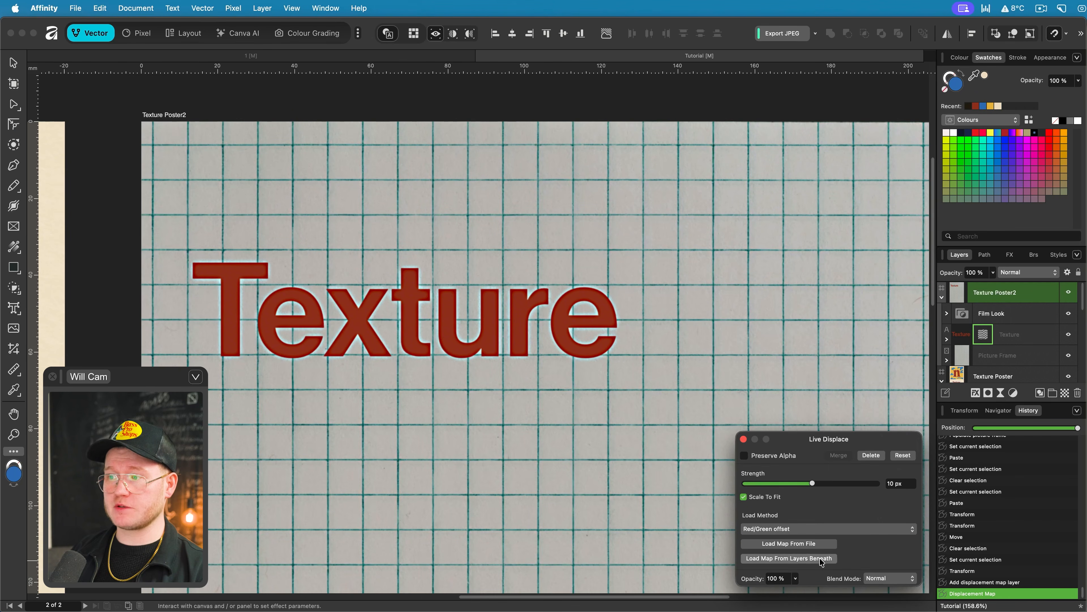
click(821, 559)
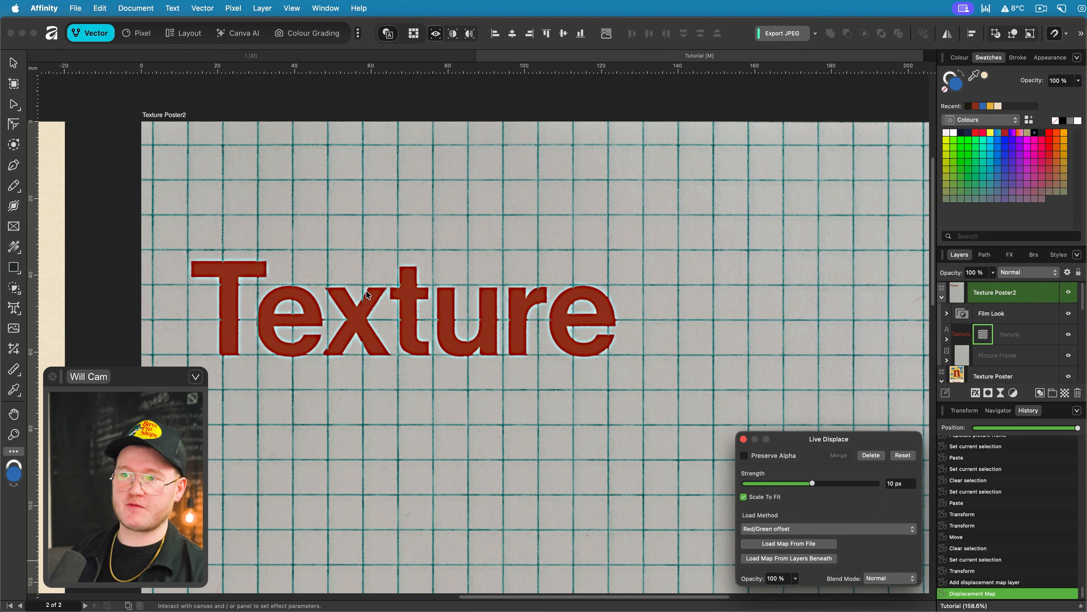
scroll(369, 301, up, 10)
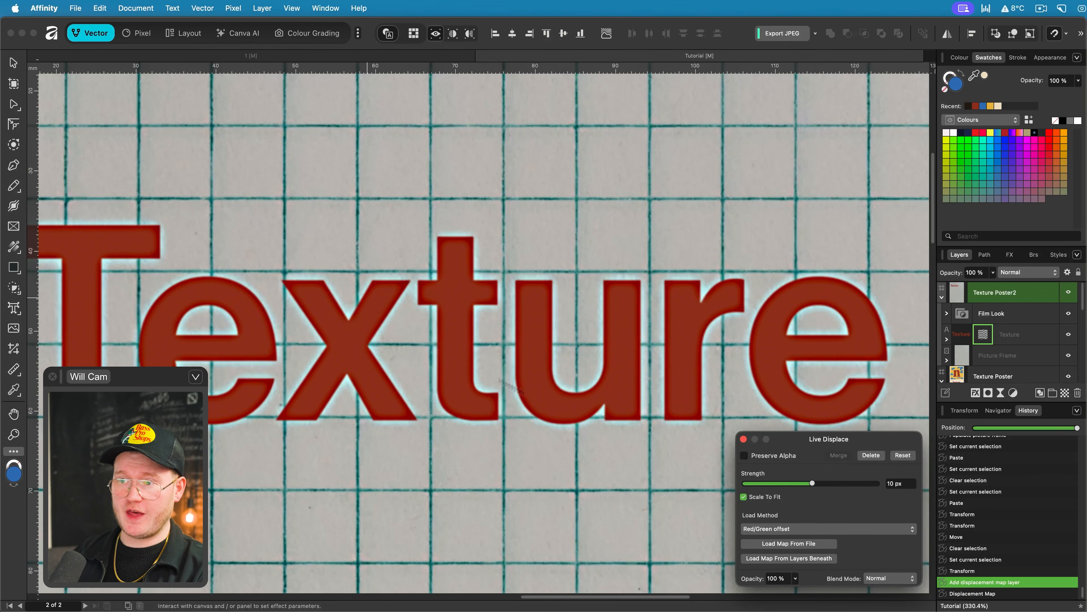
scroll(751, 353, down, 3)
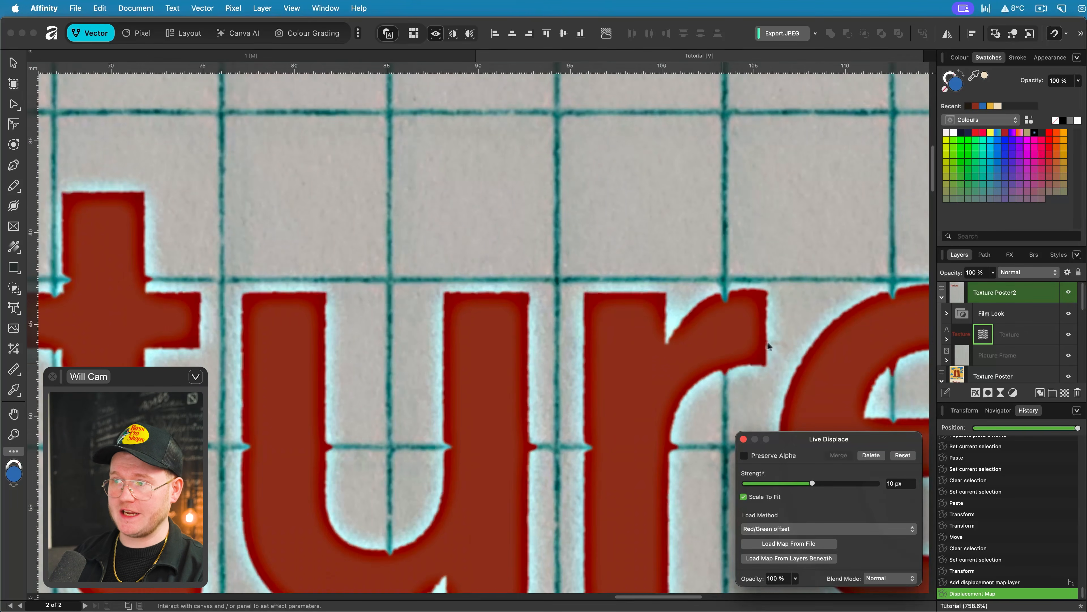
- Try a live Halftone filter on the Texture text with Lighter Colour blending, cell size about 13 and contrast about 15
scroll(803, 348, up, 4)
scroll(735, 353, down, 1)
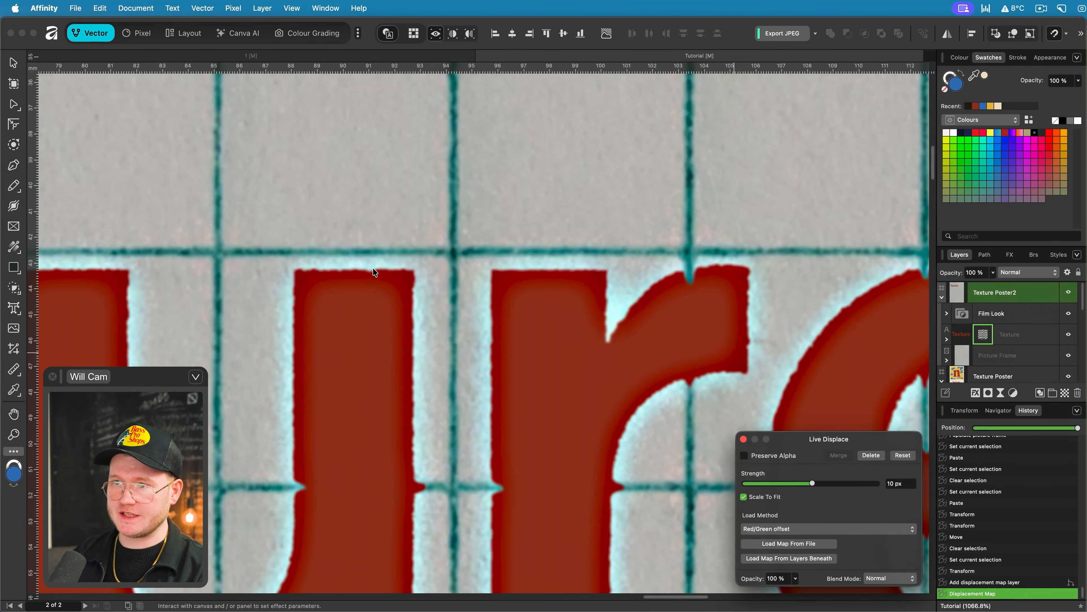
scroll(374, 272, up, 4)
scroll(247, 276, down, 9)
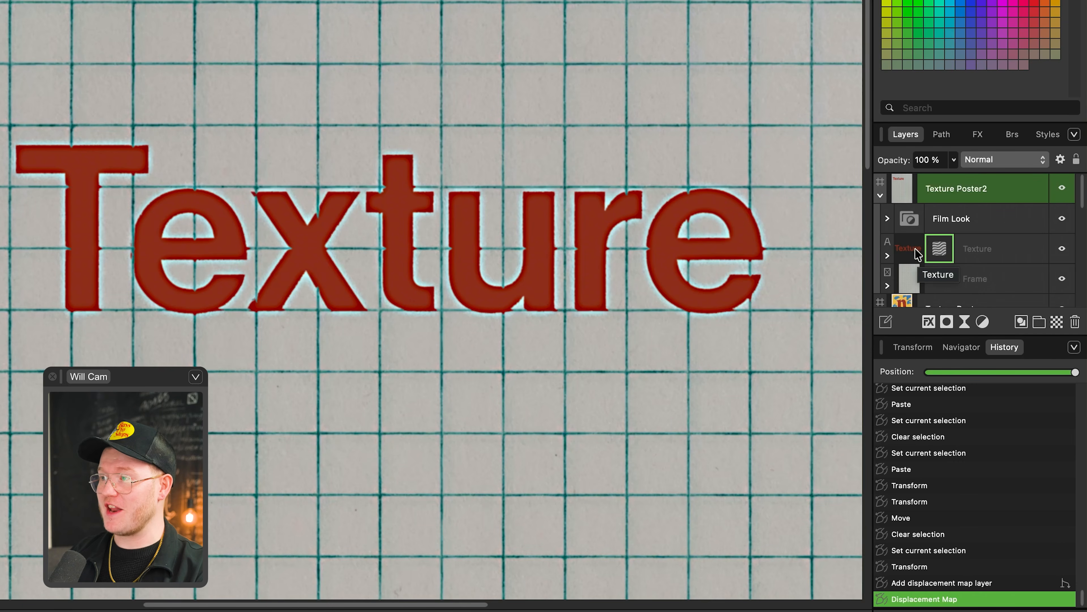
click(975, 249)
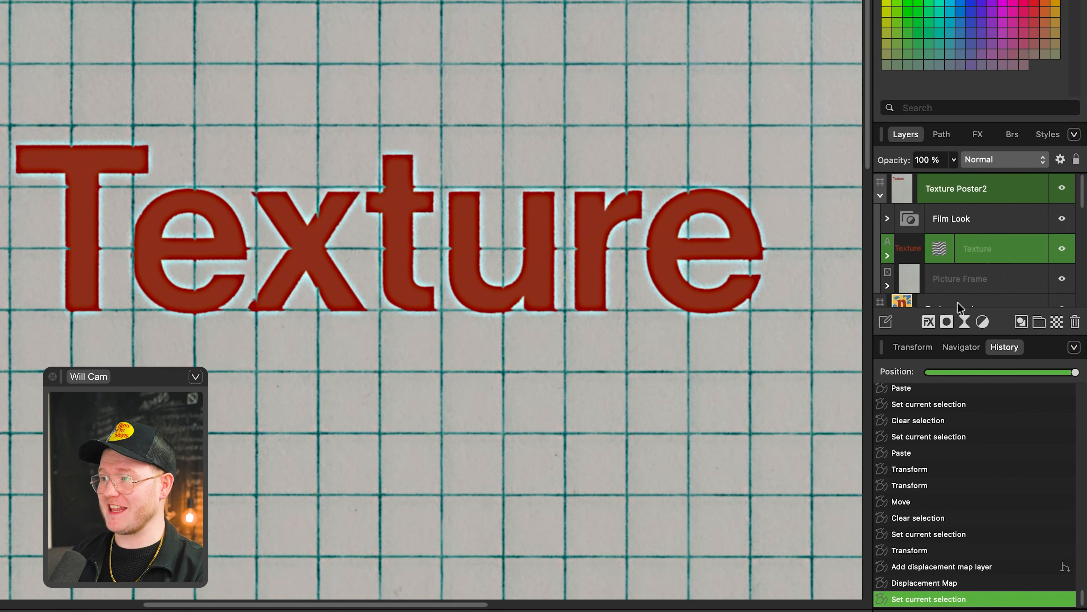
click(964, 321)
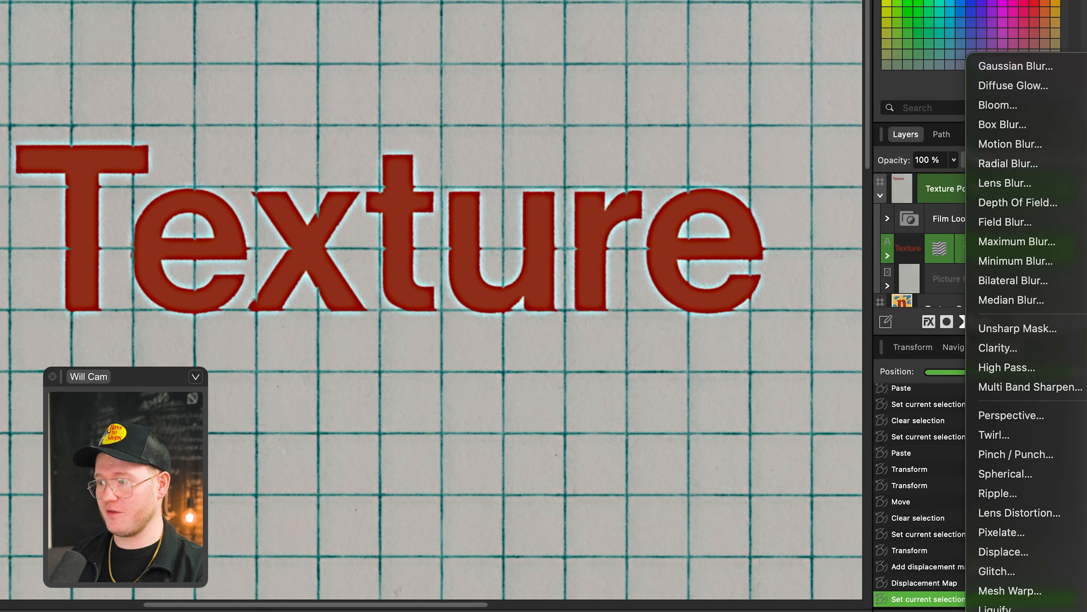
click(996, 610)
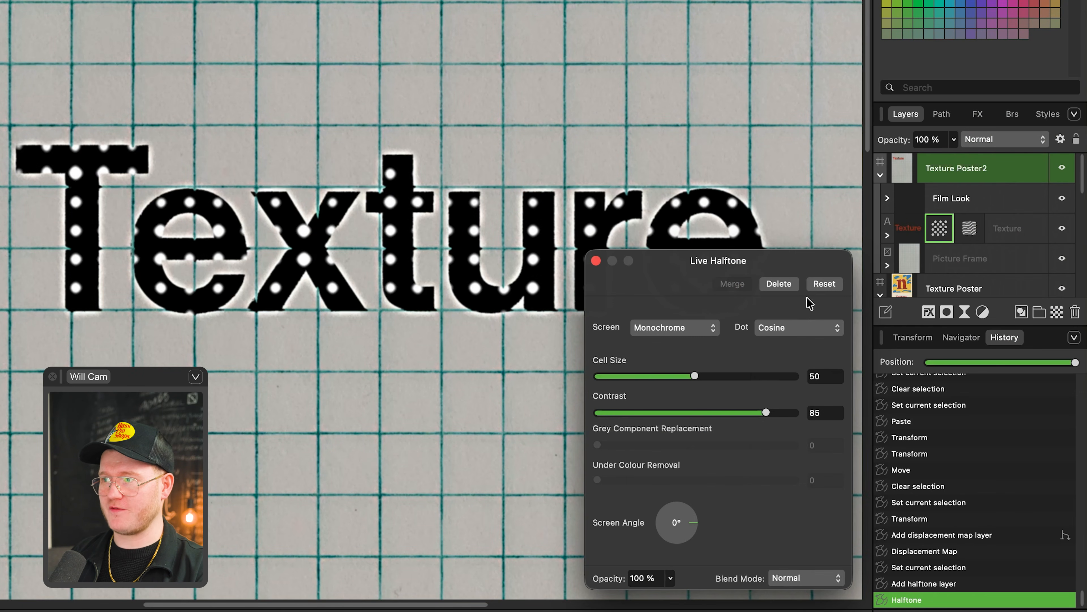
click(800, 582)
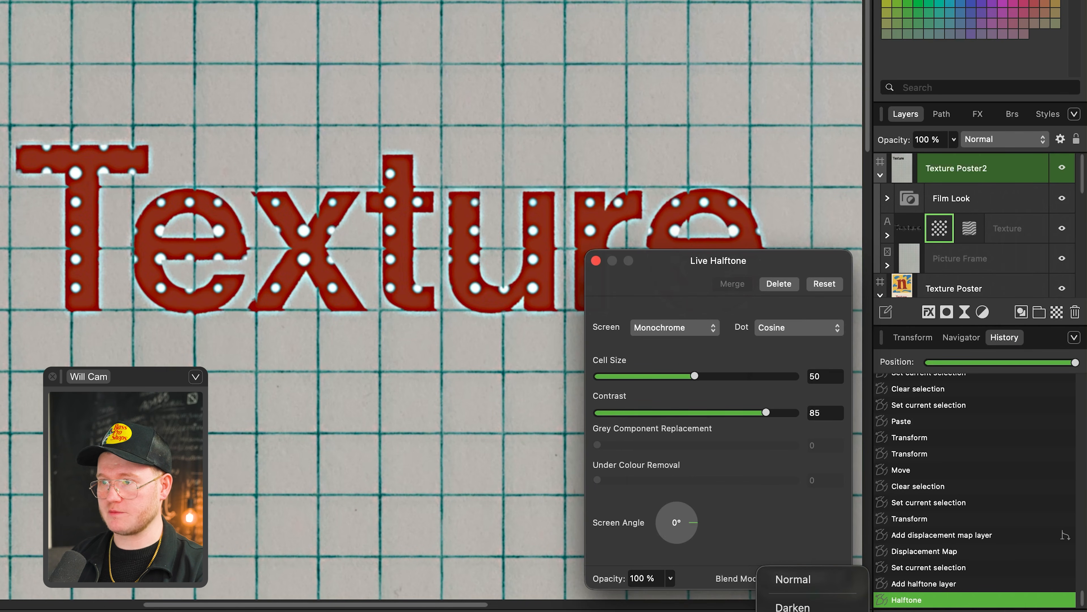
drag(694, 376, 619, 376)
click(664, 413)
drag(637, 427, 628, 422)
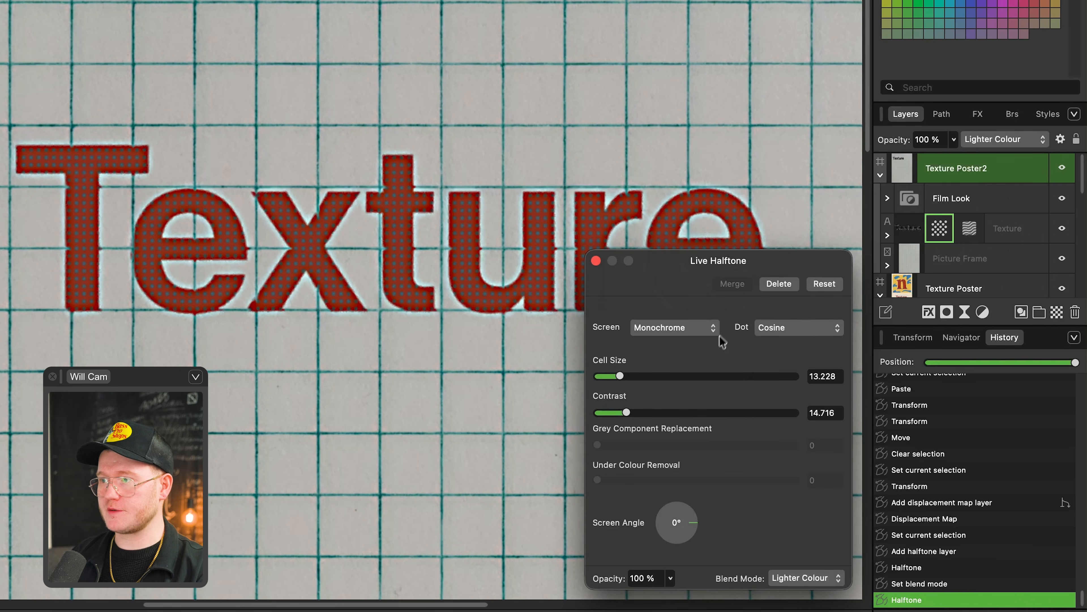
- Try another blend mode for the Halftone filter on the Texture text and delete the filter
click(801, 574)
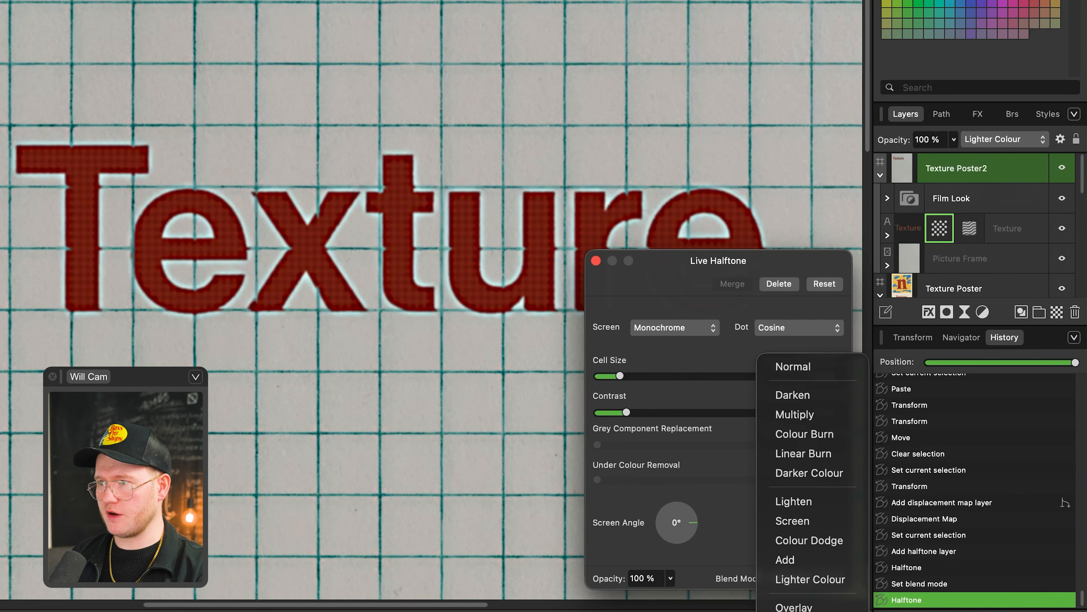
click(795, 611)
click(792, 286)
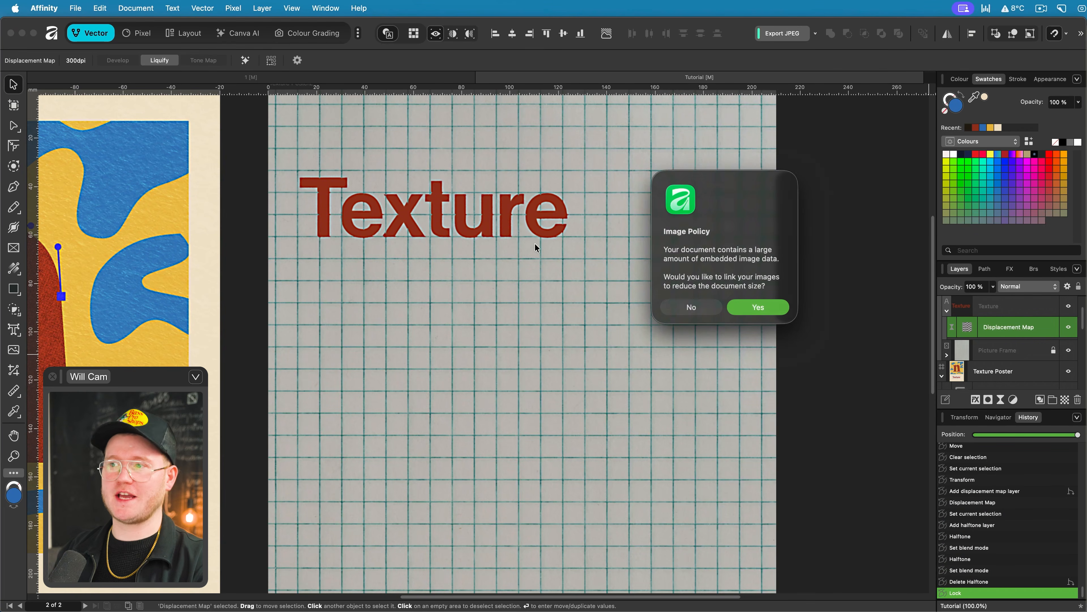
- Keep the images embedded and nest Grunge Texture 340XL.jpg inside the Texture text beneath its displacement map
click(690, 307)
drag(971, 309, 1006, 345)
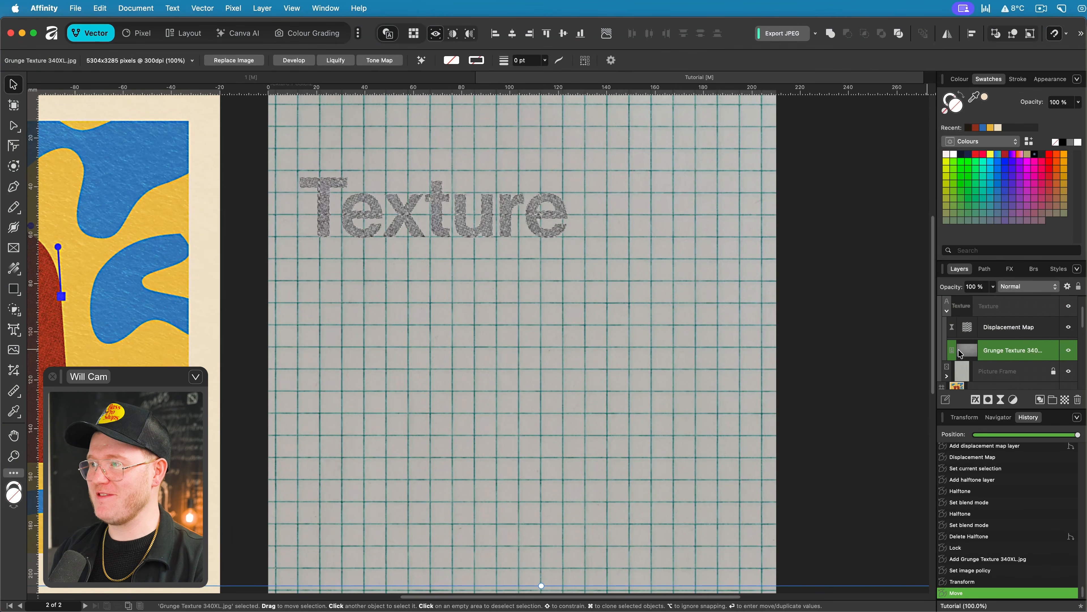
- Set the nested grunge texture's blend mode to Overlay and reduce its opacity
click(997, 305)
click(1030, 286)
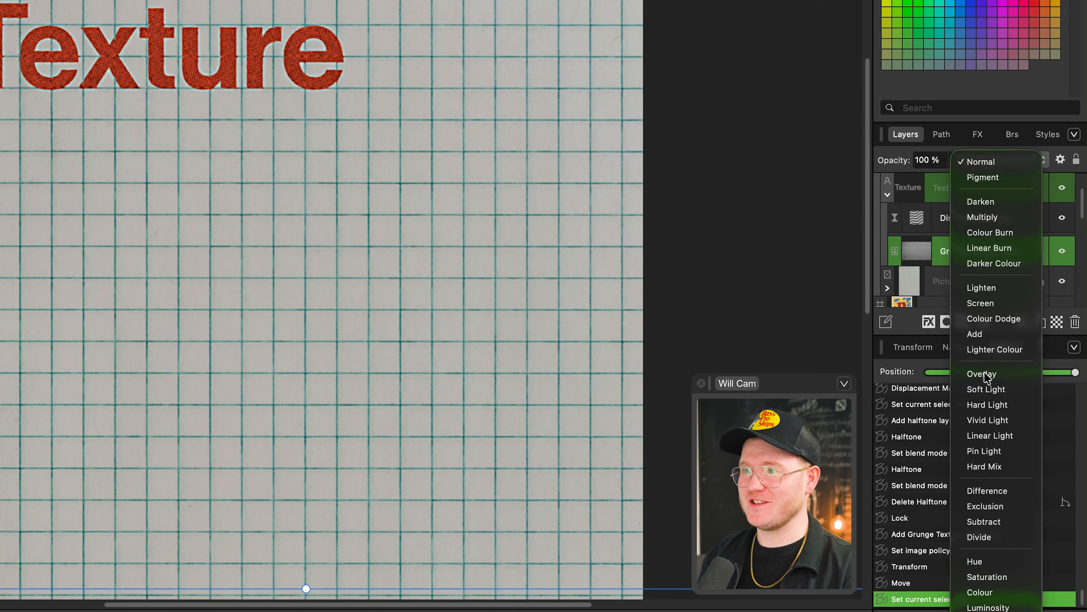
click(983, 373)
drag(952, 179, 886, 180)
key(z)
drag(487, 212, 691, 212)
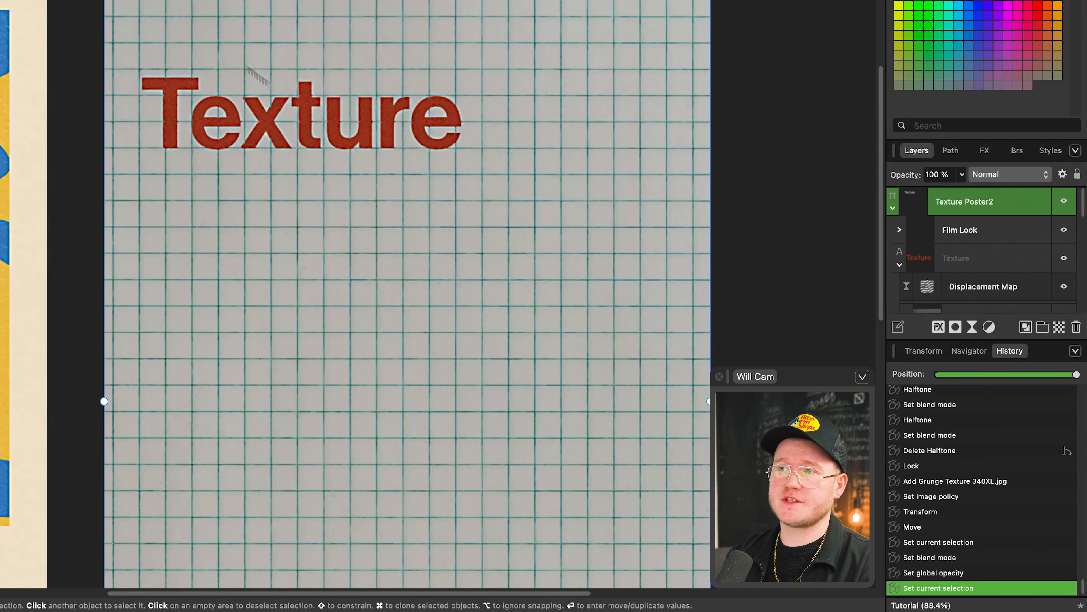
- Add a live Glitch filter to the Texture Poster2 artboard, keeping the Aberration (Distortion) type
click(972, 328)
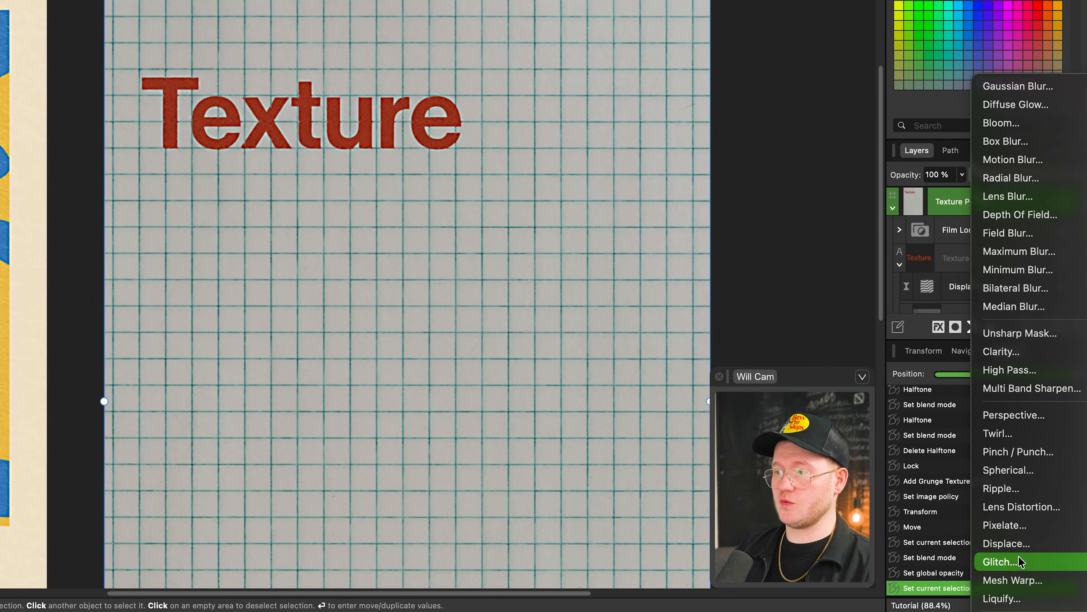
click(942, 561)
drag(768, 356, 765, 24)
click(649, 83)
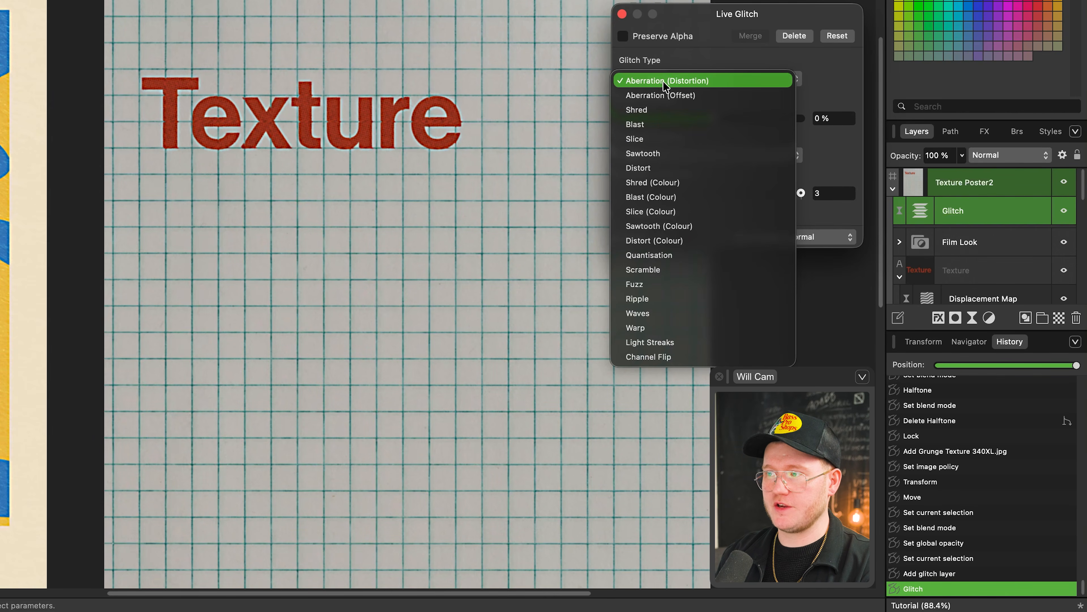
click(704, 59)
- Set the Glitch strength to 3 % and inspect the colour fringing around the letter e
scroll(430, 141, up, 6)
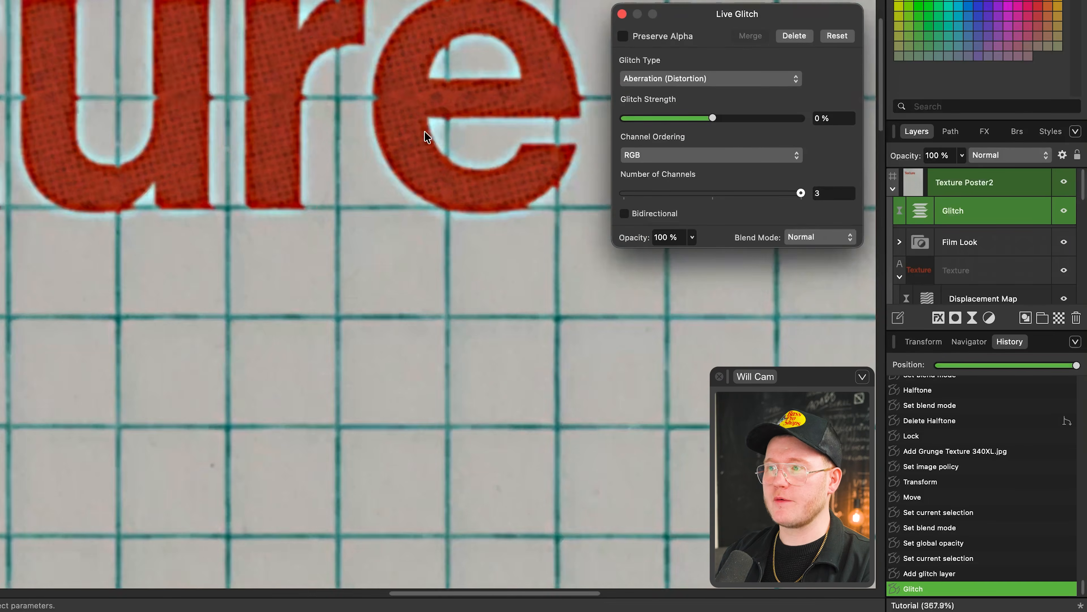
drag(750, 123, 721, 123)
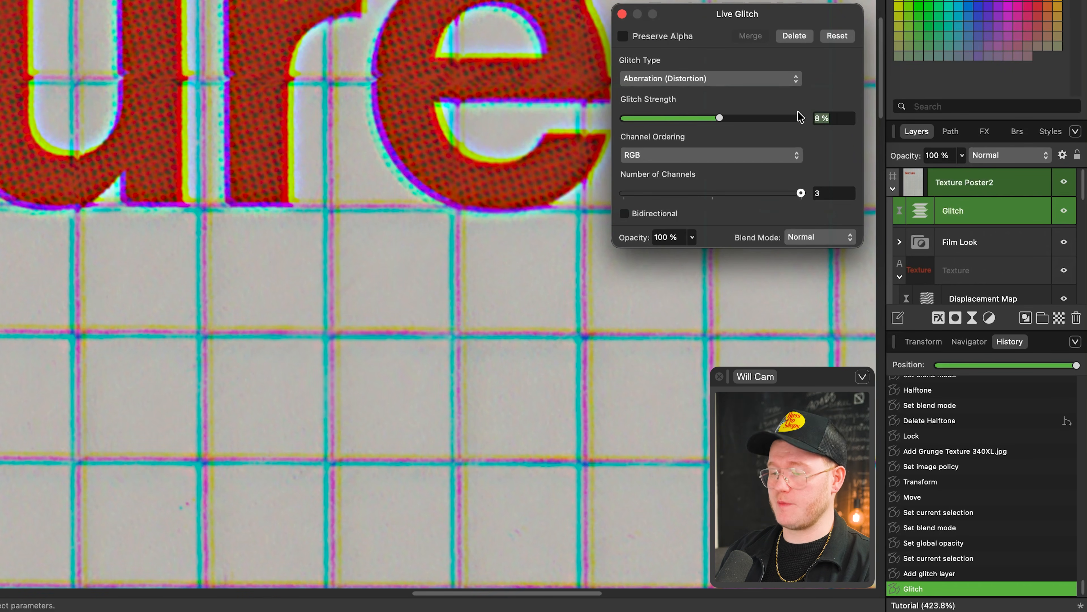
text(2)
key(Tab)
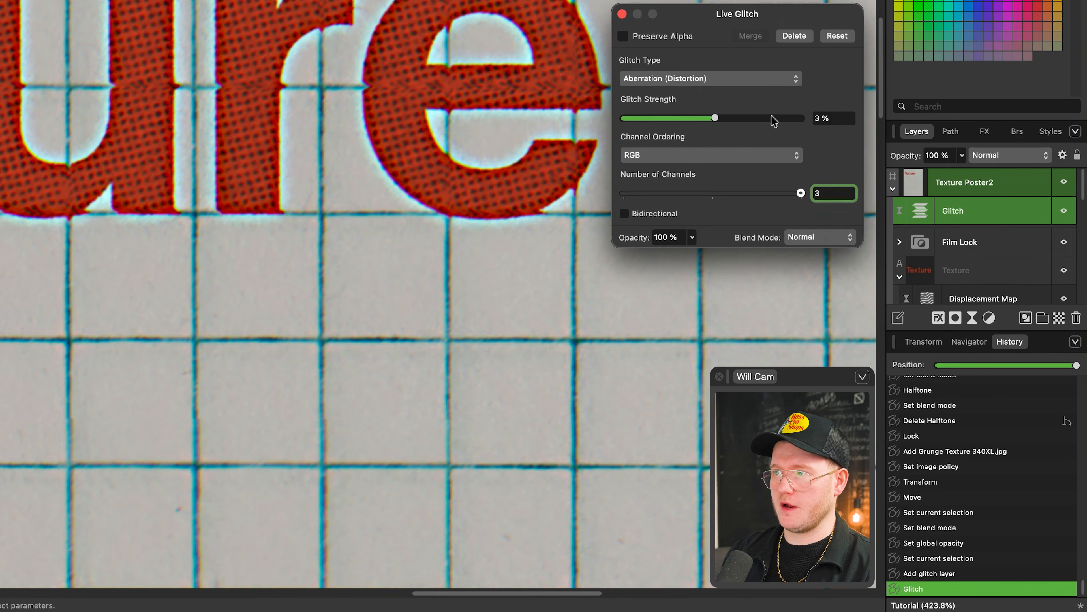
click(625, 16)
key(z)
drag(727, 191, 696, 342)
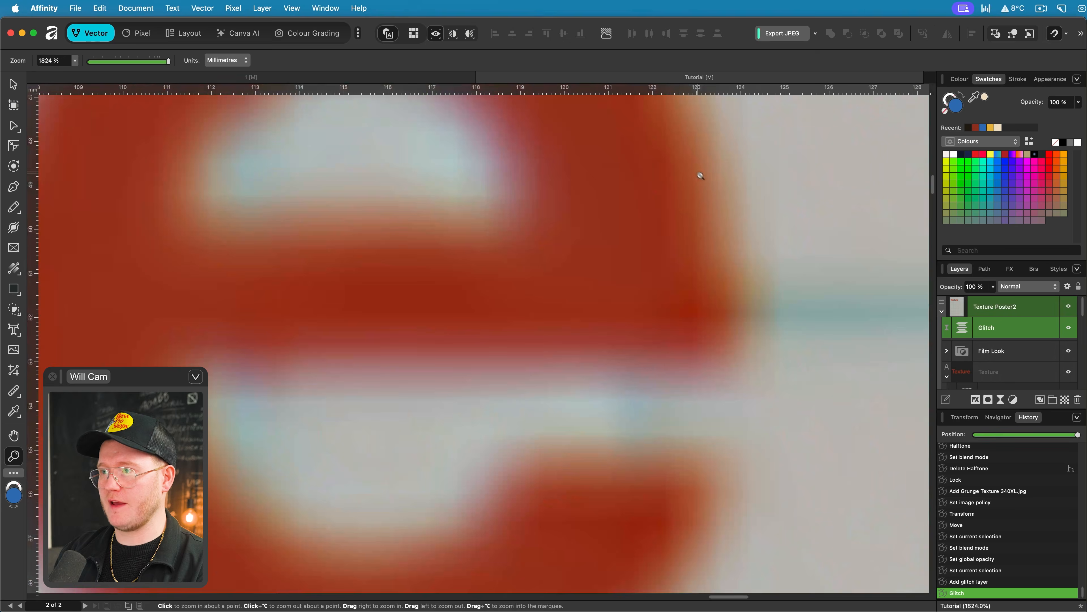
key(space)
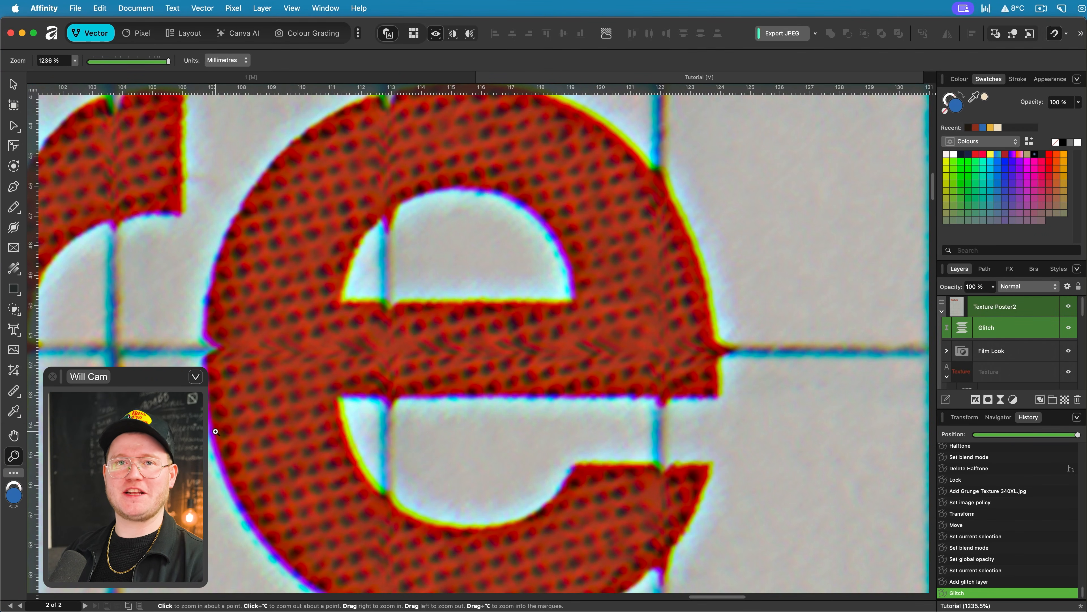
drag(534, 383, 489, 381)
- Duplicate the red Texture text directly below the original and change the copy's wording to Tutorial
key(v)
click(585, 315)
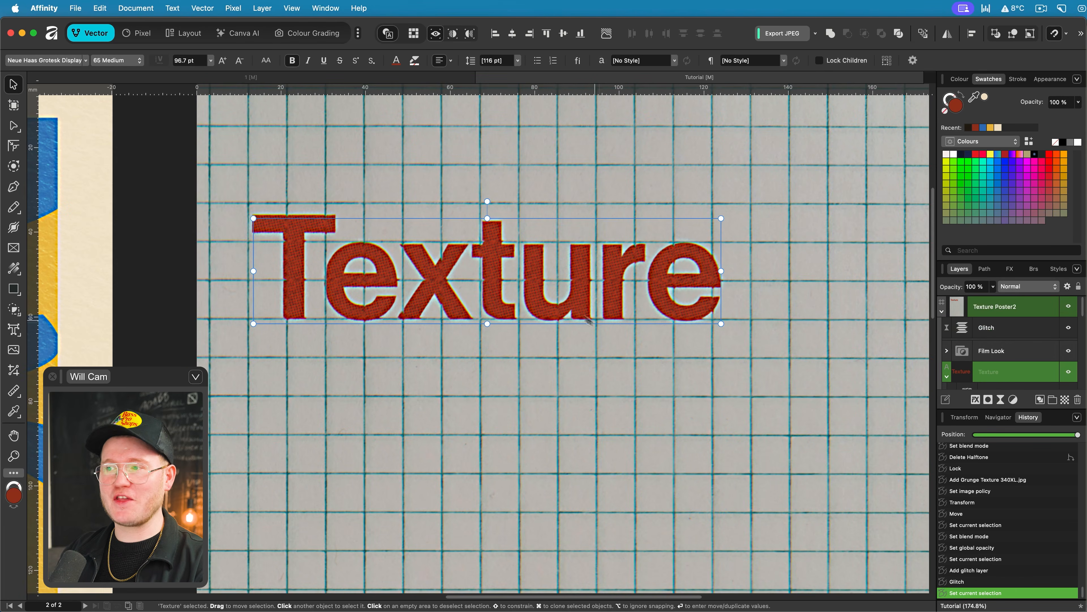
drag(563, 306, 476, 445)
double_click(434, 436)
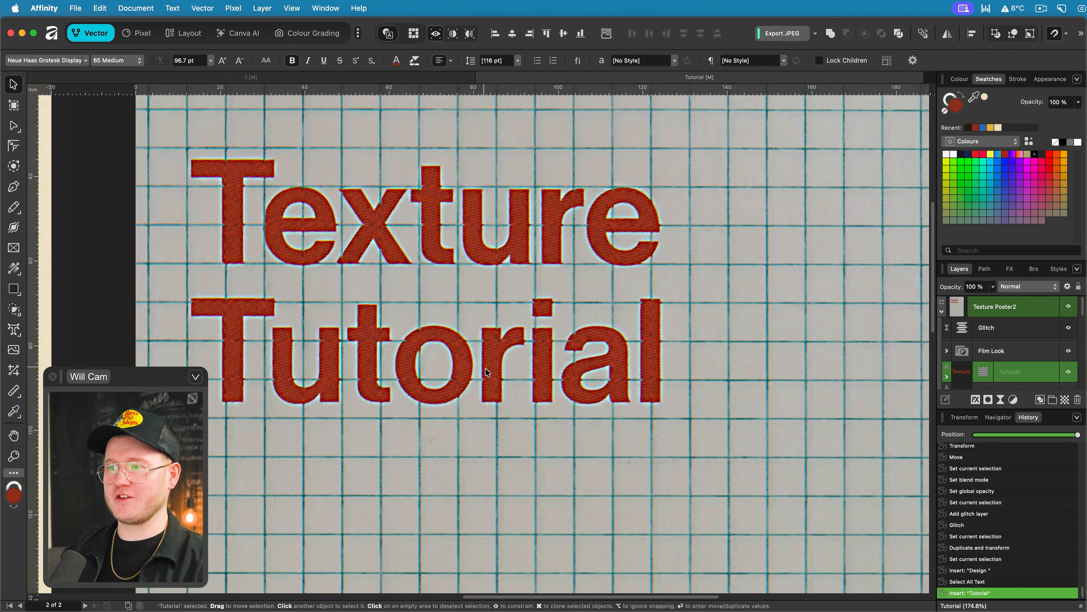
- Move the Tutorial text slightly up to tighten its spacing with the Texture line
key(t)
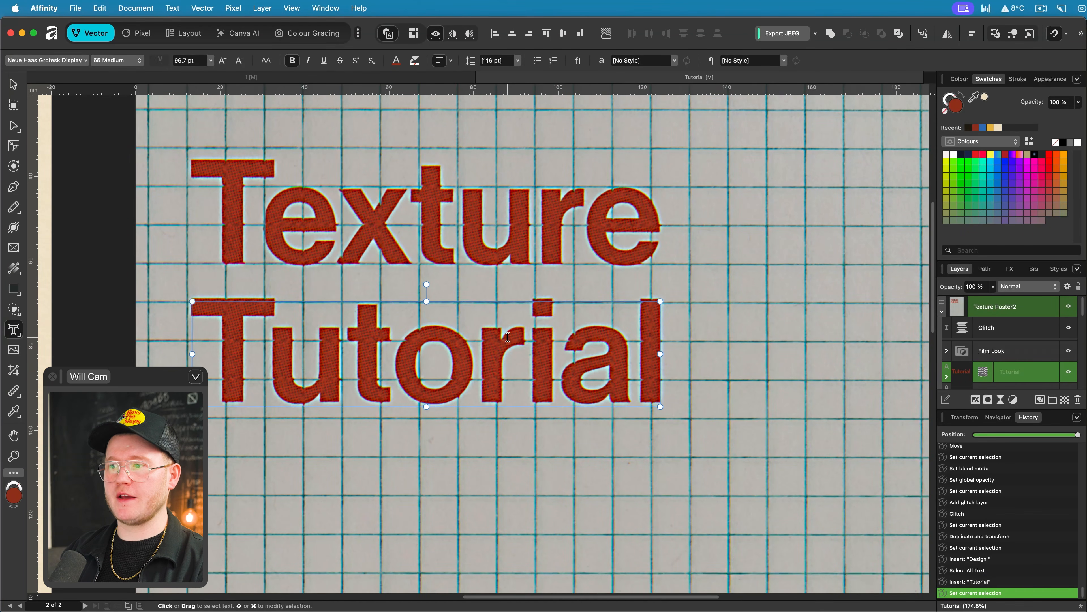
drag(508, 341, 463, 369)
scroll(493, 336, down, 5)
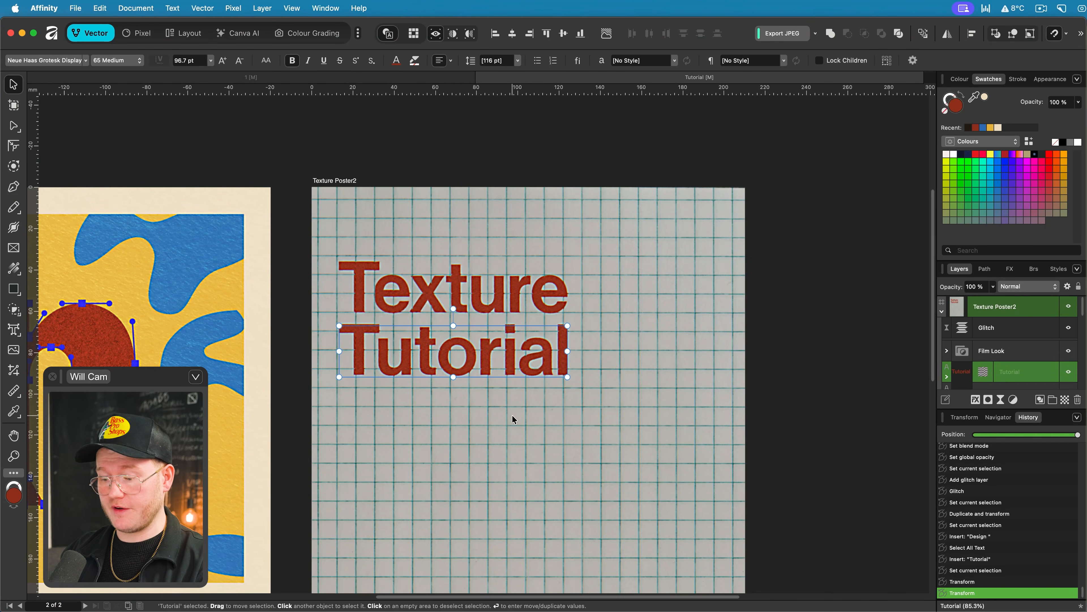
- Draw a blue rectangle about 106 mm wide and 46 mm high below the Tutorial text
key(m)
drag(355, 388, 579, 505)
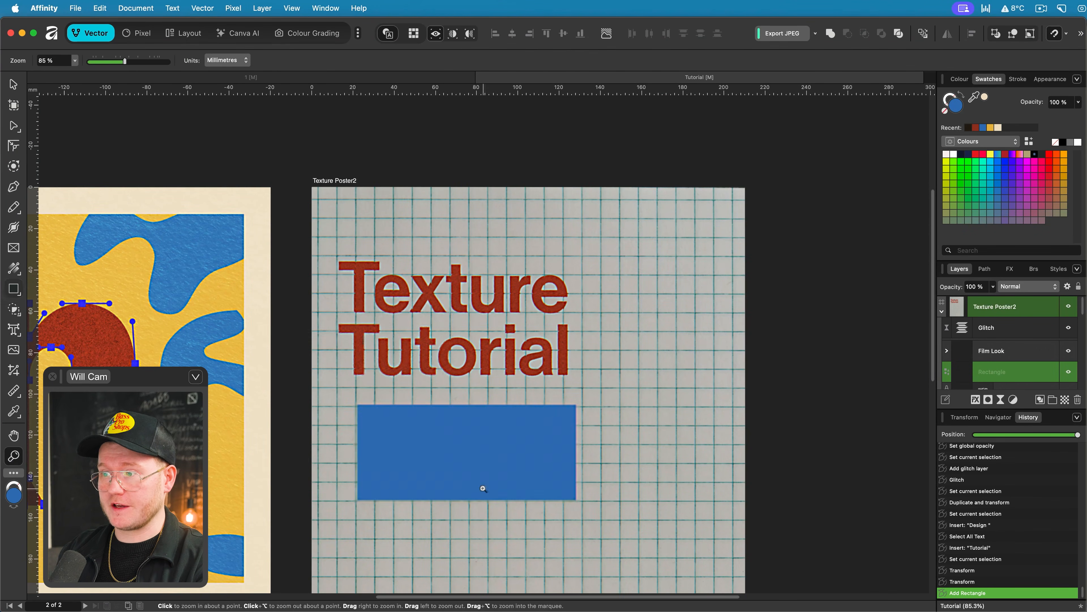
scroll(479, 445, up, 3)
click(999, 399)
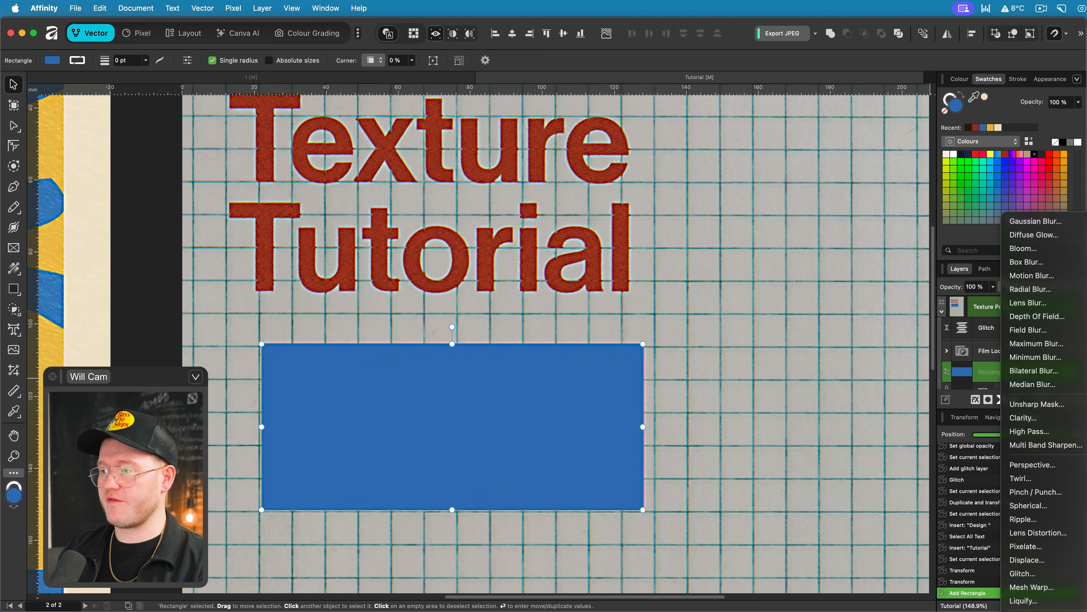
key(Escape)
- Duplicate the Tutorial text's displacement map onto the blue rectangle and move the rectangle slightly down
scroll(1001, 342, down, 3)
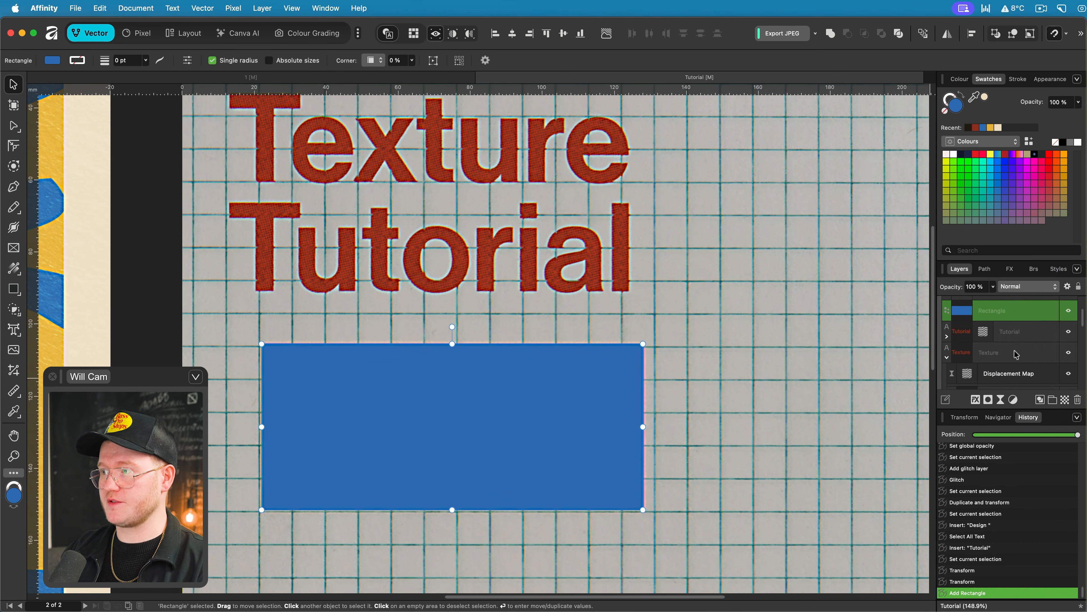
scroll(1001, 342, up, 1)
drag(989, 330, 989, 329)
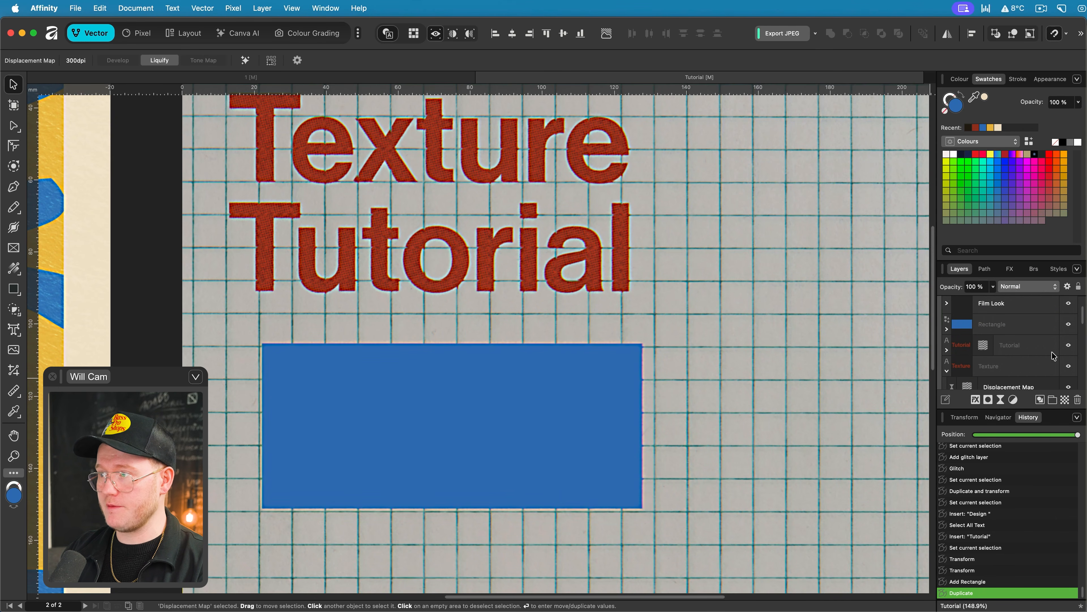
drag(589, 405, 589, 414)
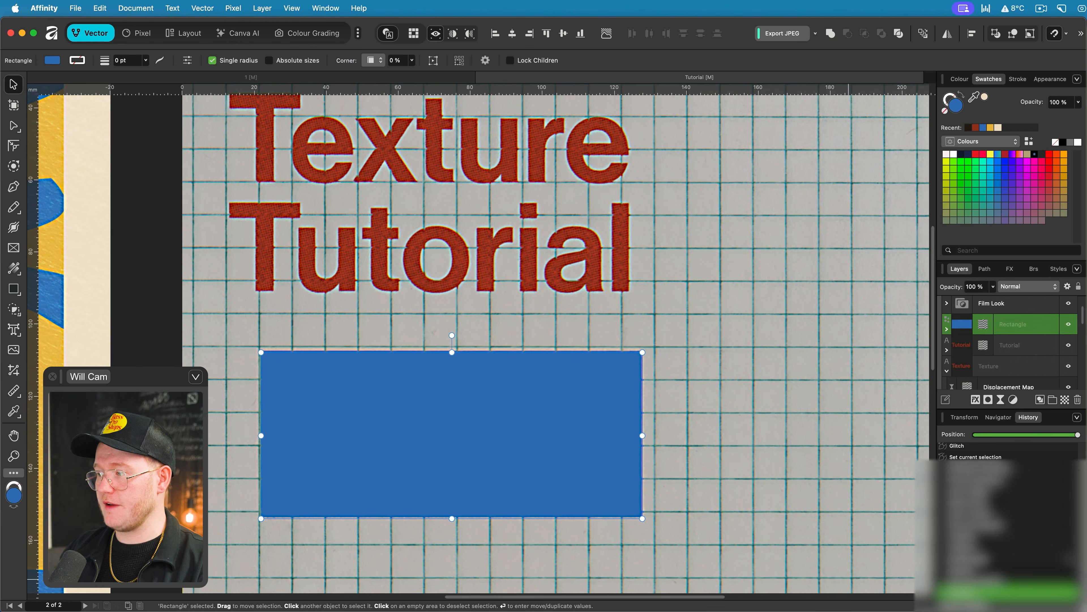
- Place Paper Texture 240XL.jpg inside the blue rectangle, blend it with Overlay and inspect the rectangle's edge
click(1083, 609)
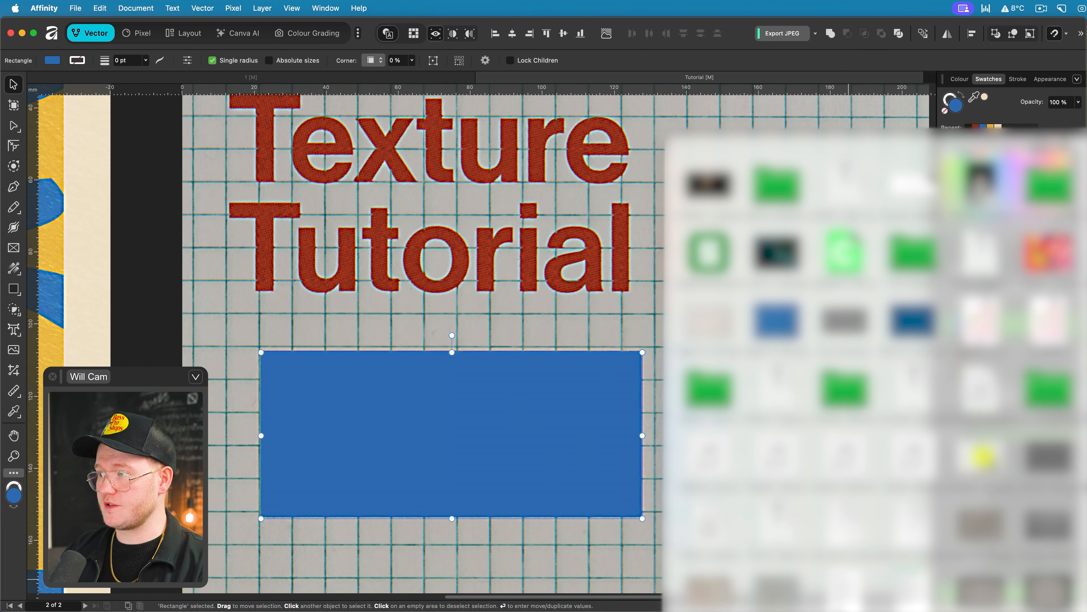
drag(1048, 526, 520, 412)
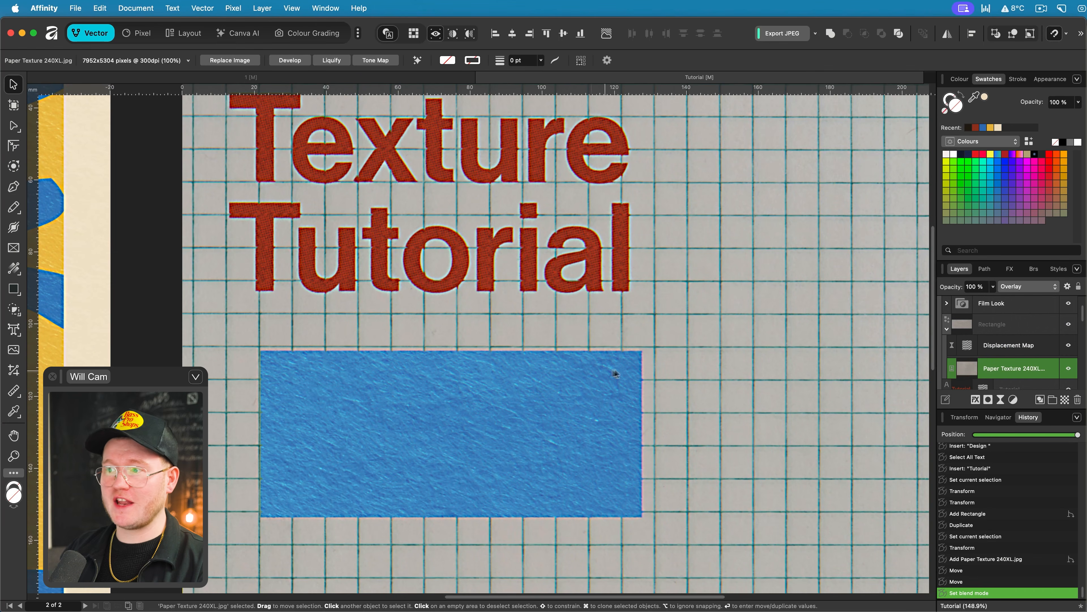
scroll(602, 375, up, 15)
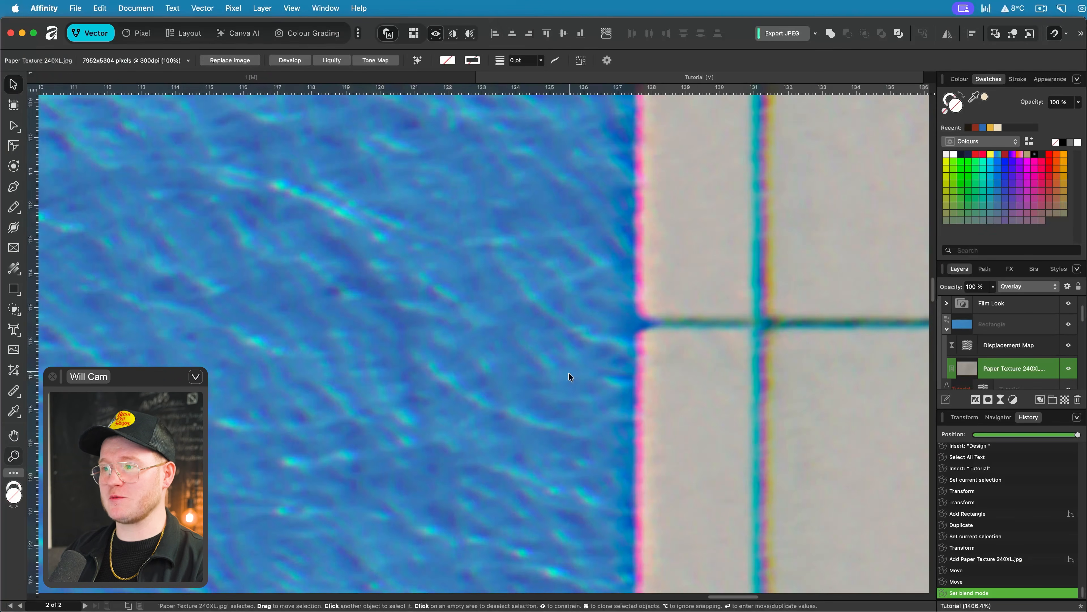
- Undo the stray shift of the paper texture and reposition the blue rectangle slightly on the grid
drag(568, 372, 563, 402)
key(super+z)
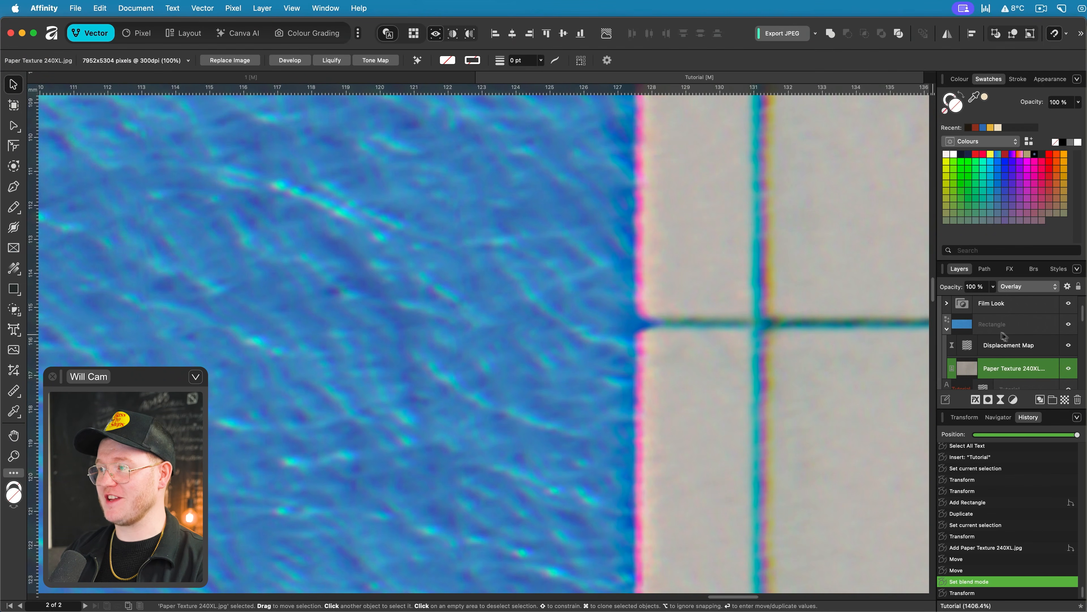
click(544, 369)
scroll(617, 364, down, 4)
drag(617, 274, 209, 309)
- Examine the distorted edges, grunge pattern and colour fringing of the first letters of Tutorial up close
key(super+space)
mouse_move(549, 326)
mouse_down()
mouse_move(558, 335)
mouse_move(540, 342)
mouse_move(543, 304)
mouse_move(542, 322)
mouse_up()
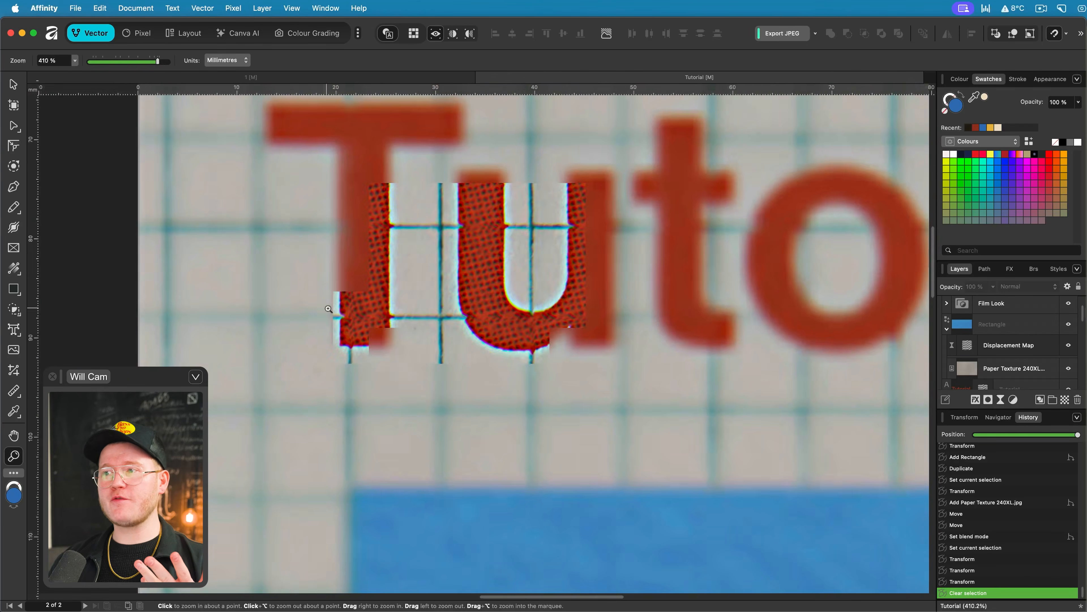
drag(505, 270, 588, 266)
scroll(584, 268, up, 5)
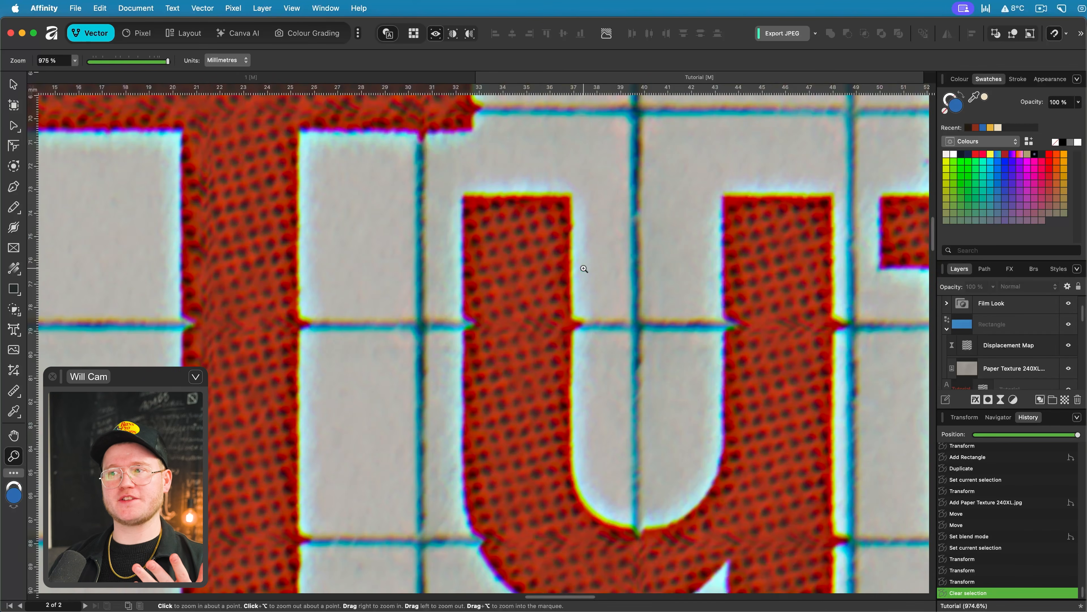
drag(585, 273, 434, 345)
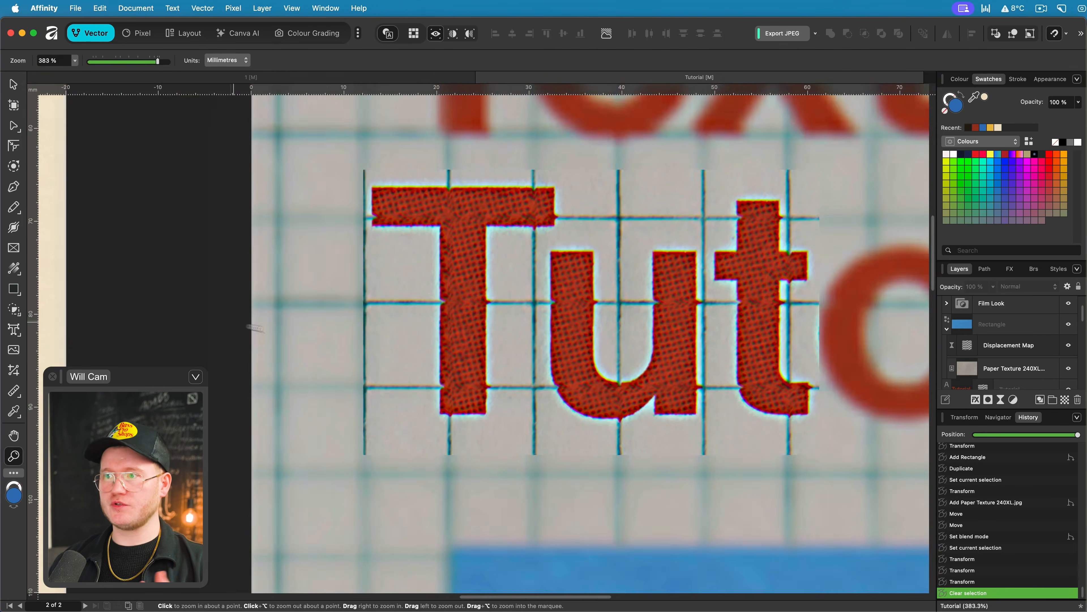